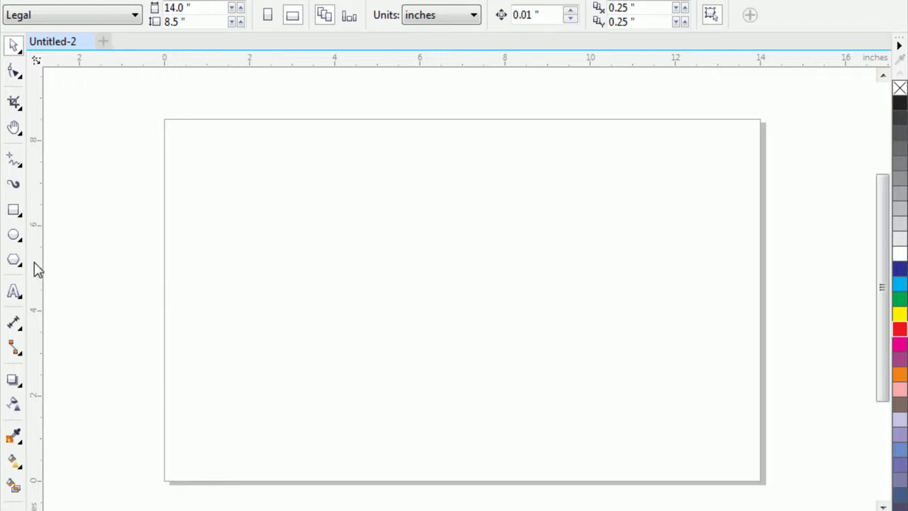
# Draw a rectangle about 8.31 by 3.52 inches near the page center and round its corners to about 0.85 inch with the Shape tool.
pyautogui.click(14, 211)
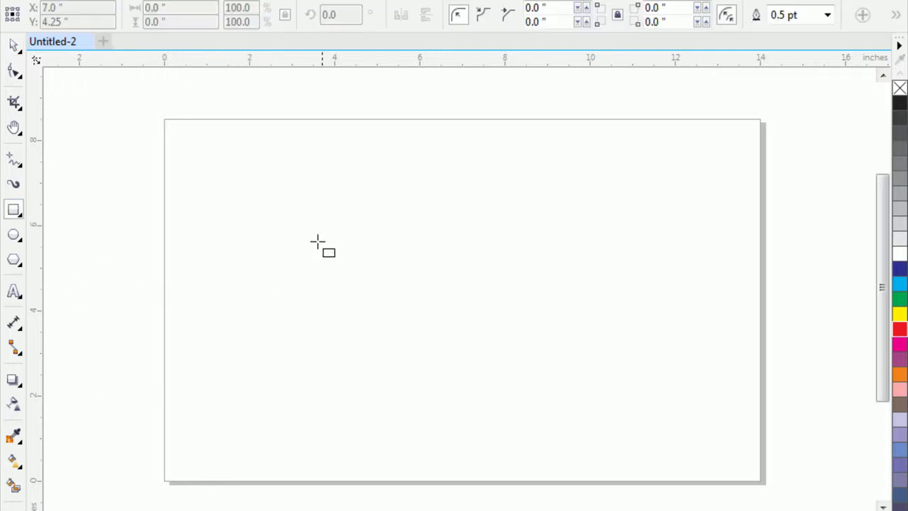
pyautogui.moveTo(269, 213); pyautogui.dragTo(623, 364)
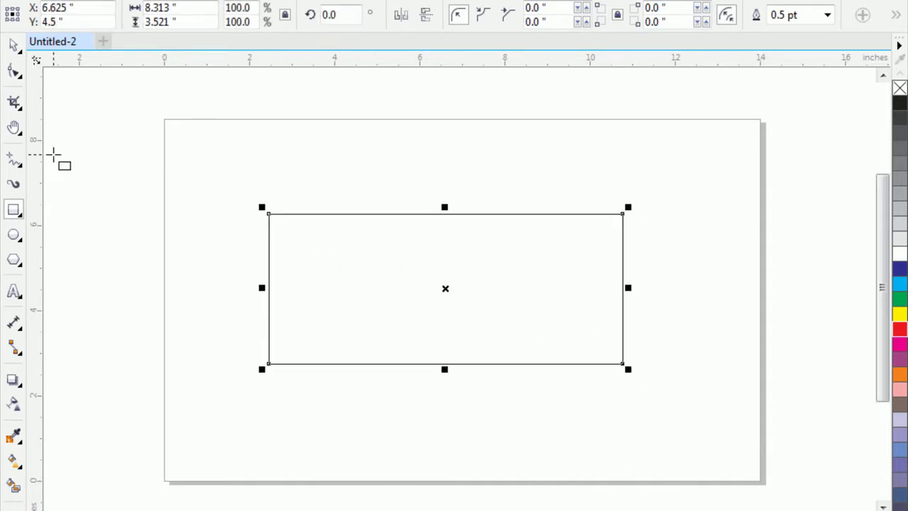
pyautogui.click(14, 71)
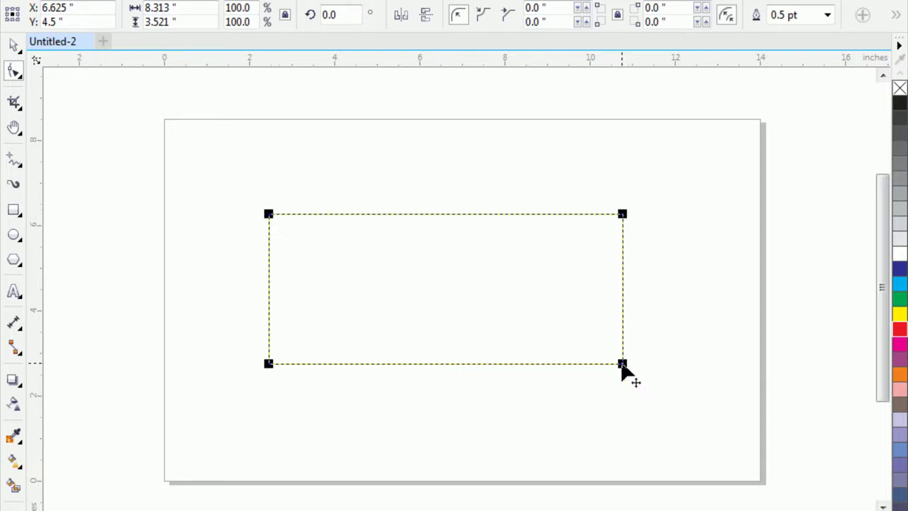
pyautogui.moveTo(622, 364); pyautogui.dragTo(500, 359)
pyautogui.moveTo(622, 289); pyautogui.dragTo(586, 240)
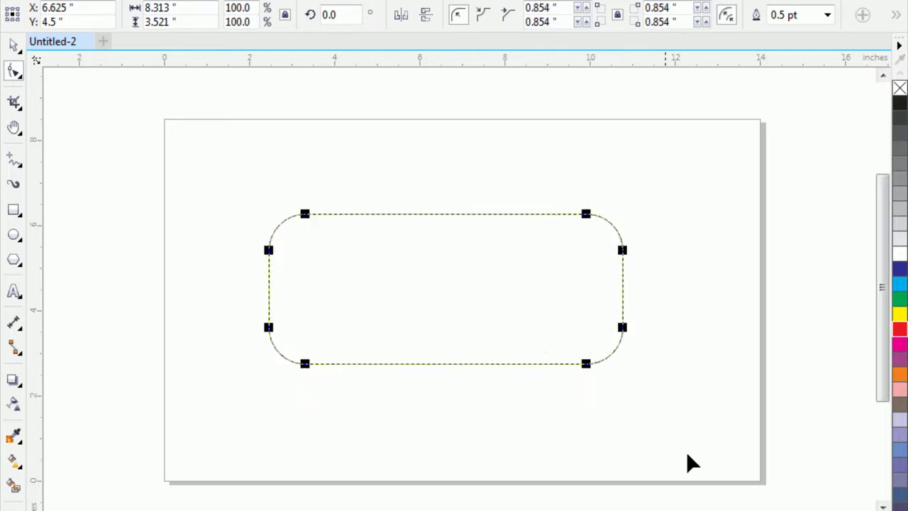
pyautogui.click(14, 45)
pyautogui.click(685, 401)
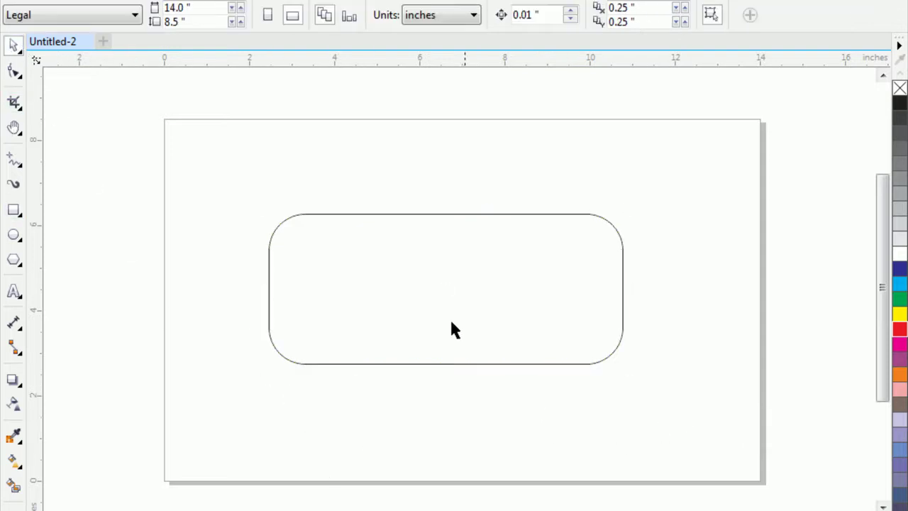
# Vary the rectangle's rounded corners with the Shape tool, ending at a radius of about 0.02 inch.
pyautogui.click(432, 233)
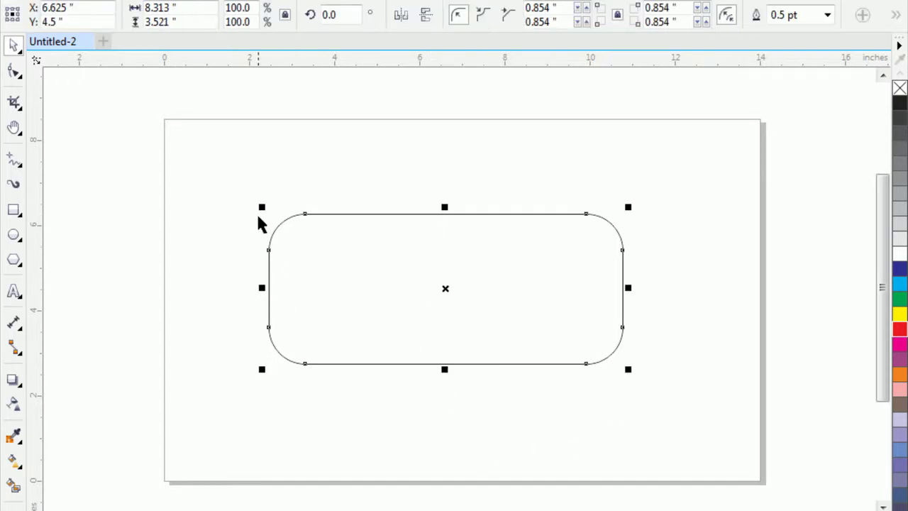
pyautogui.click(14, 71)
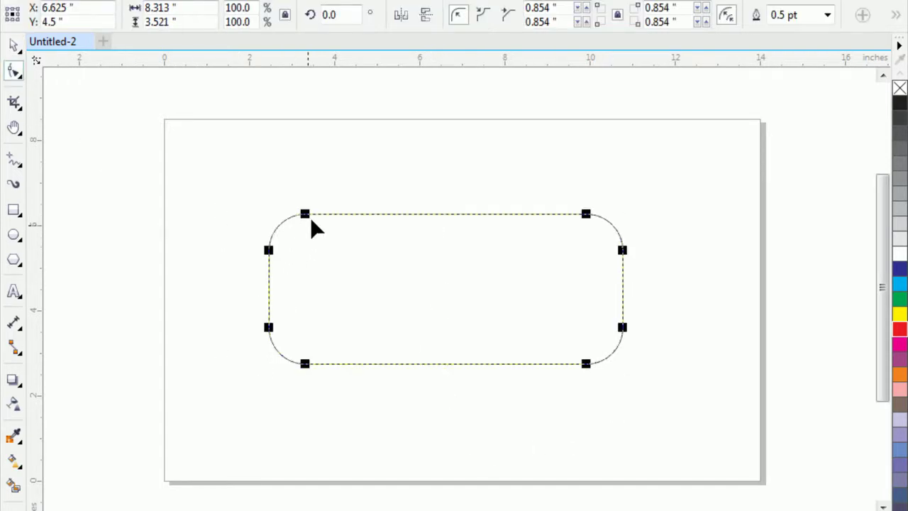
pyautogui.moveTo(305, 214); pyautogui.dragTo(269, 215)
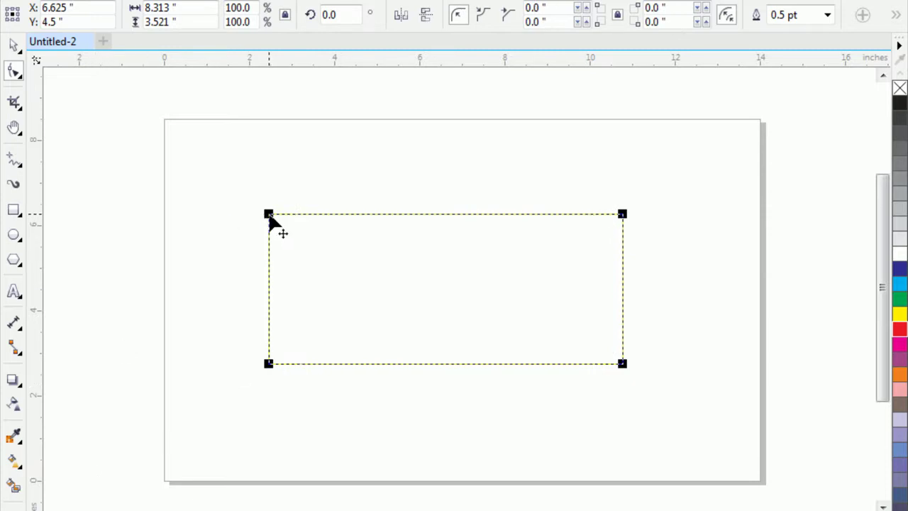
pyautogui.moveTo(269, 217); pyautogui.dragTo(300, 220)
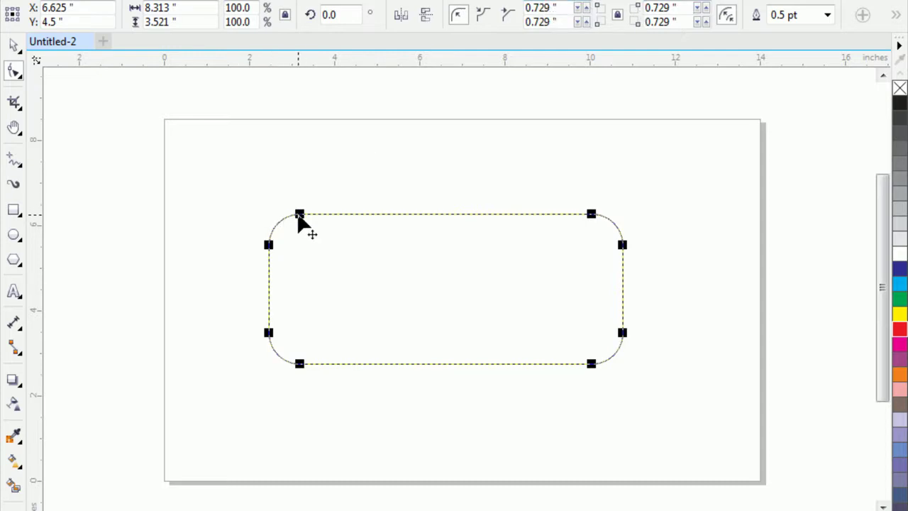
pyautogui.moveTo(299, 220); pyautogui.dragTo(241, 220)
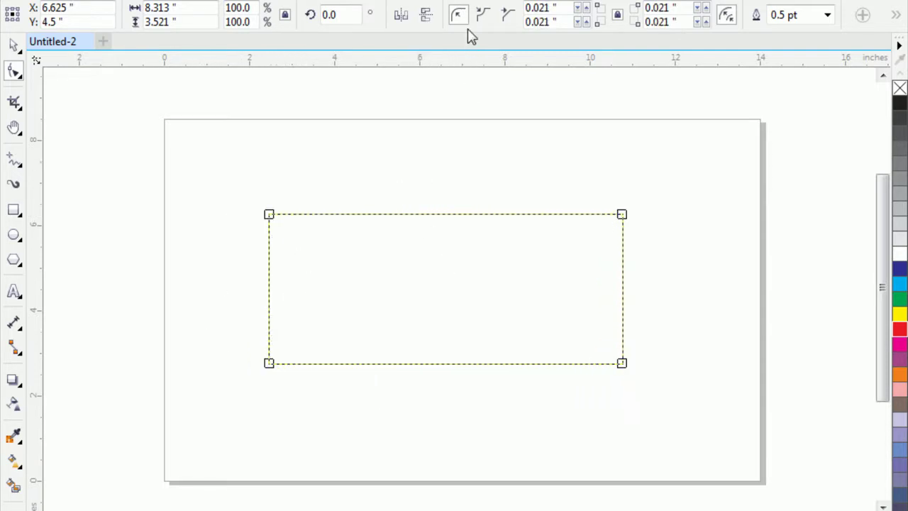
# Change the rectangle's corners to scalloped and enlarge them to a radius of about 0.92 inch.
pyautogui.click(482, 16)
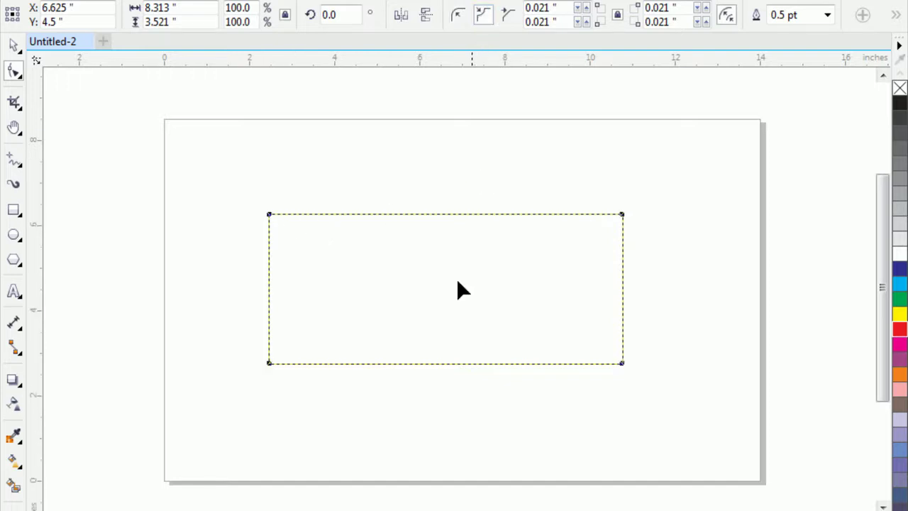
pyautogui.moveTo(271, 215)
pyautogui.mouseDown()
pyautogui.moveTo(393, 239)
pyautogui.moveTo(308, 220)
pyautogui.mouseUp()
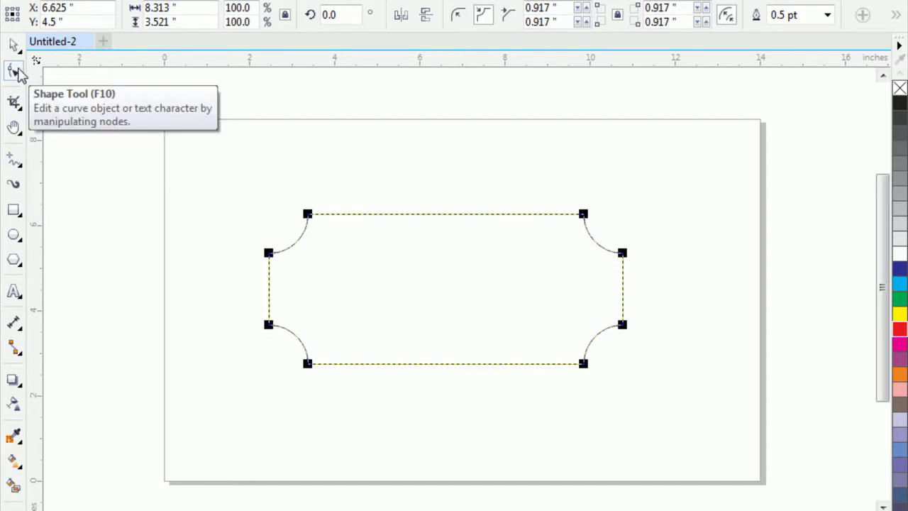
pyautogui.click(20, 70)
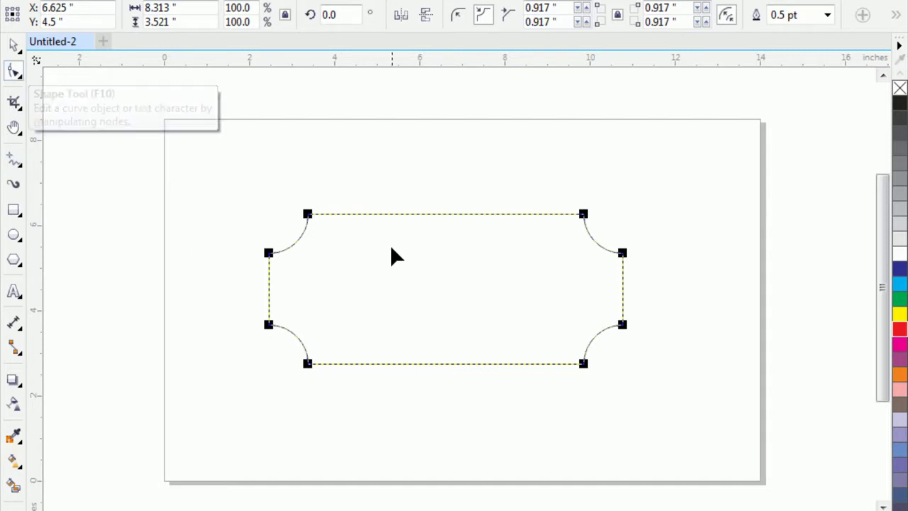
# Switch the rectangle's corners to the round style and reduce their radius to about 0.39 inch.
pyautogui.click(457, 14)
pyautogui.moveTo(309, 215); pyautogui.dragTo(286, 214)
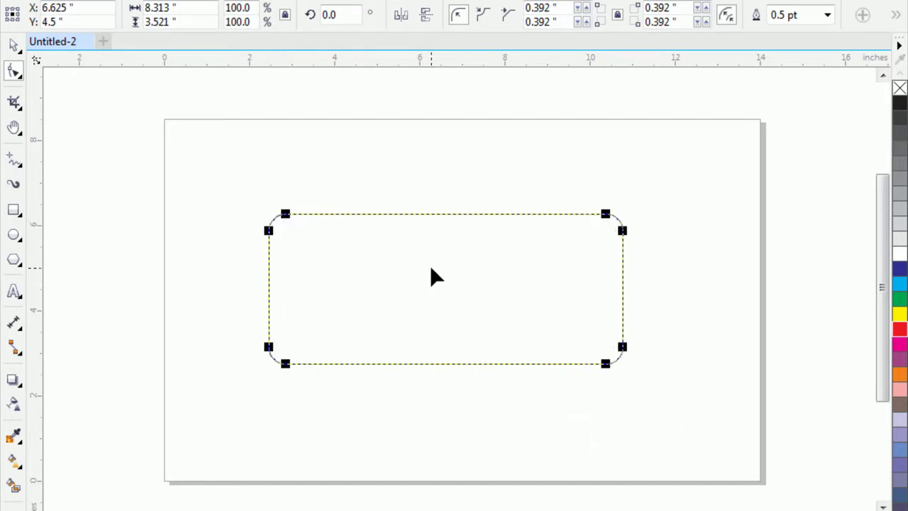
pyautogui.click(13, 45)
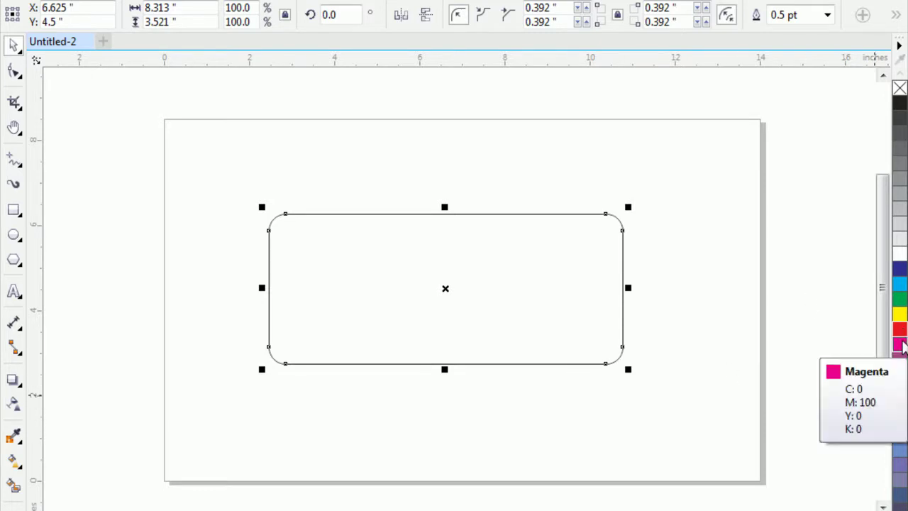
# Fill the rounded rectangle with magenta and give it a blue outline 10.0 pt wide.
pyautogui.moveTo(900, 344); pyautogui.dragTo(440, 281)
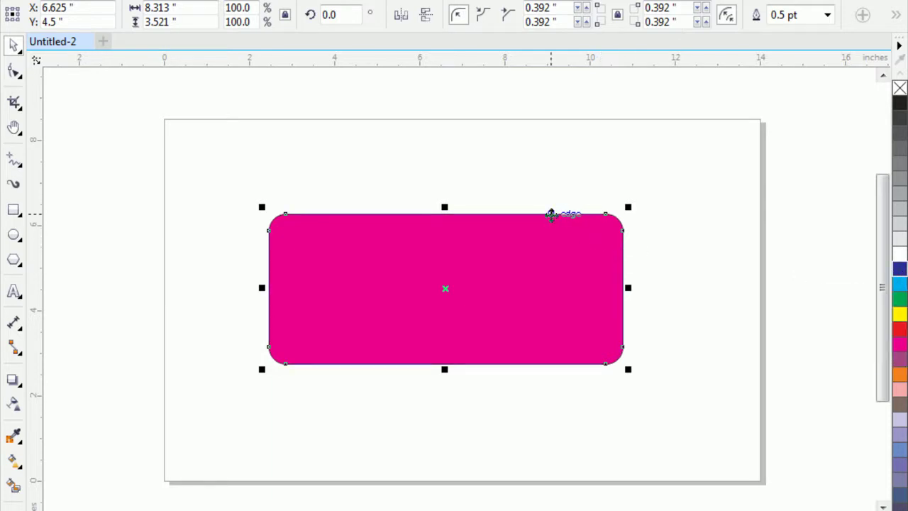
pyautogui.click(14, 128)
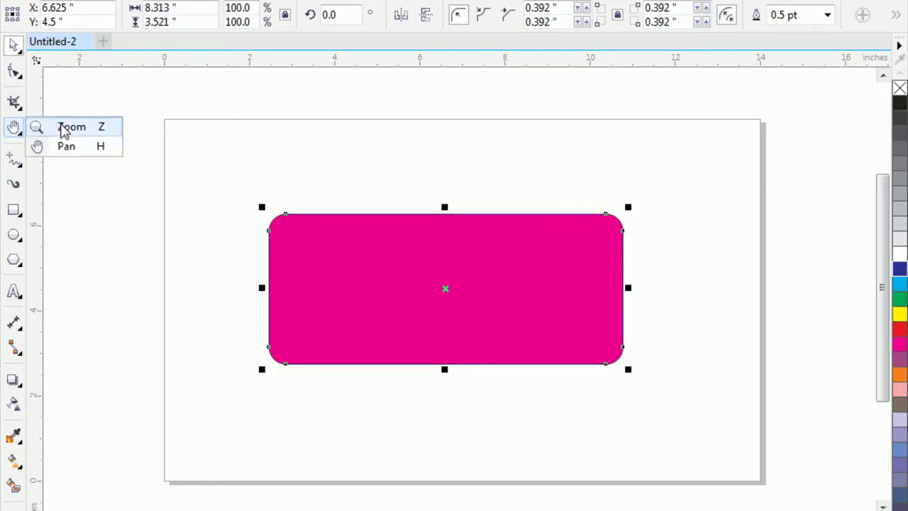
pyautogui.click(64, 125)
pyautogui.moveTo(245, 199); pyautogui.dragTo(307, 232)
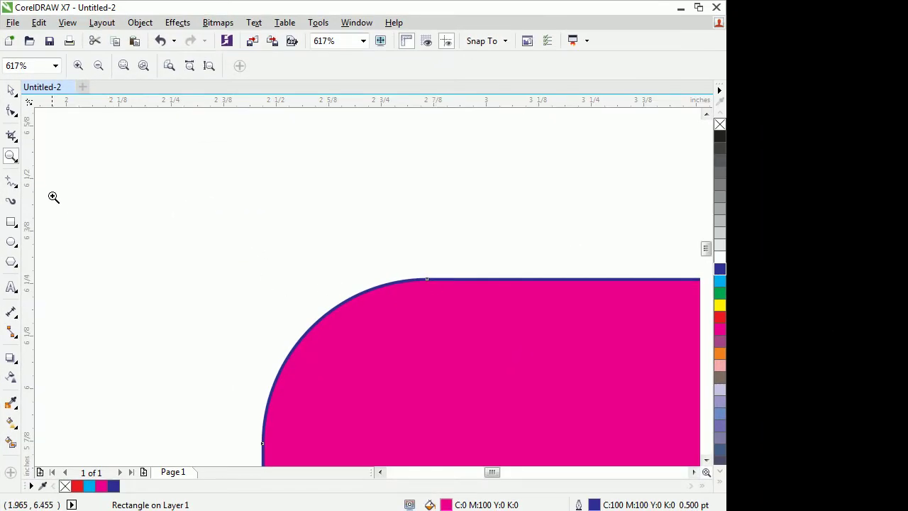
pyautogui.click(98, 65)
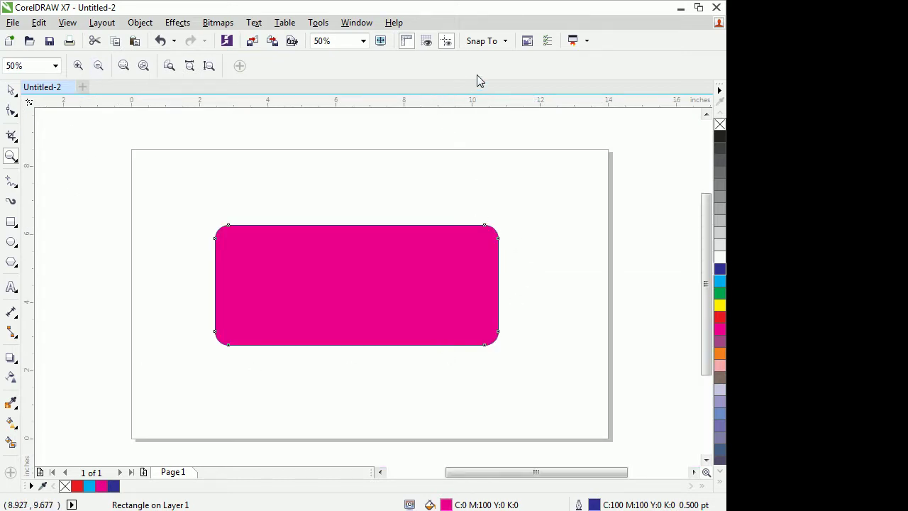
pyautogui.click(11, 91)
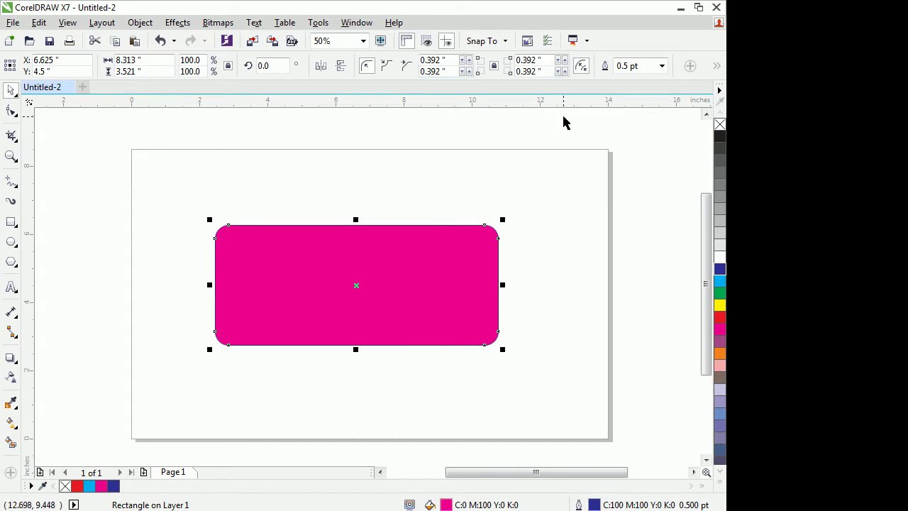
pyautogui.click(661, 66)
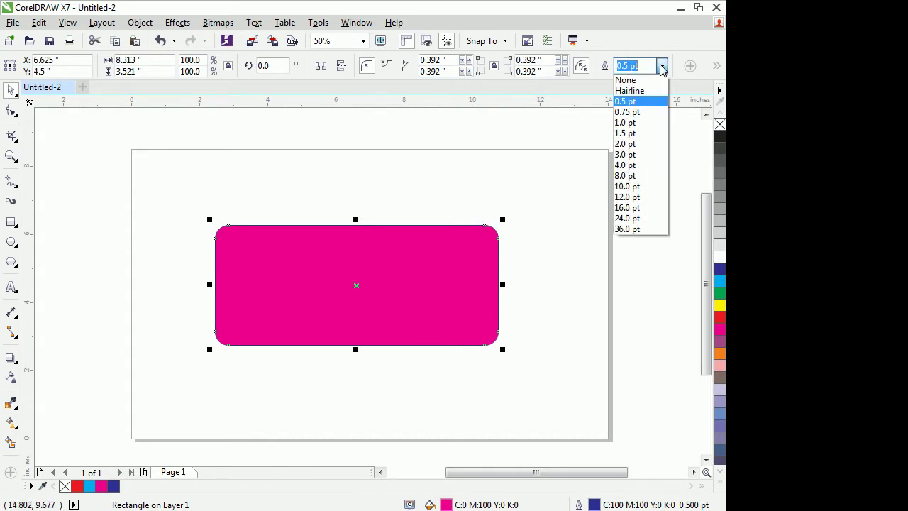
pyautogui.click(626, 189)
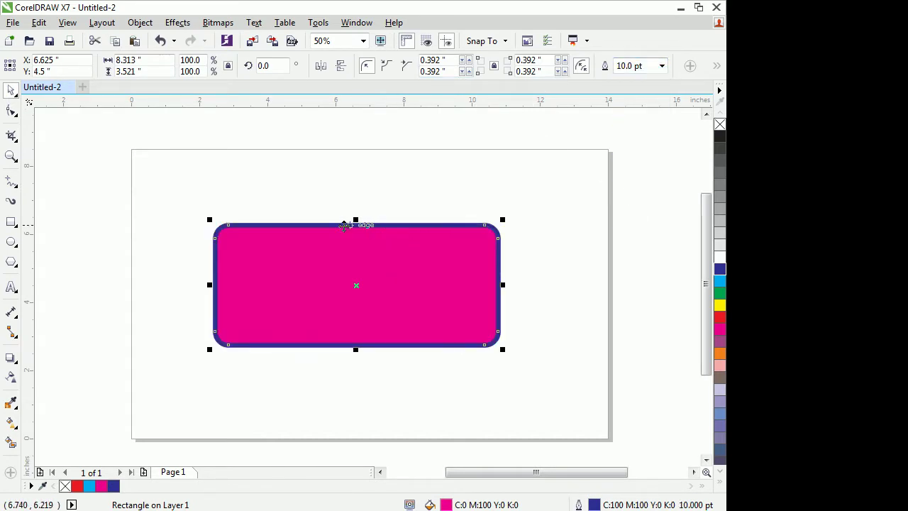
# Move the magenta rectangle about 1 inch to the right and slightly up, and delete it from the page.
pyautogui.moveTo(334, 269); pyautogui.dragTo(408, 268)
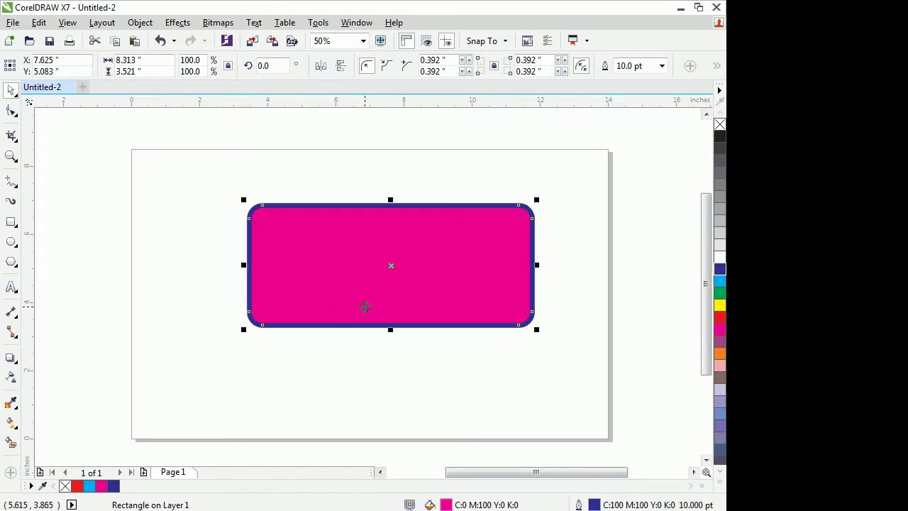
pyautogui.press('Delete')
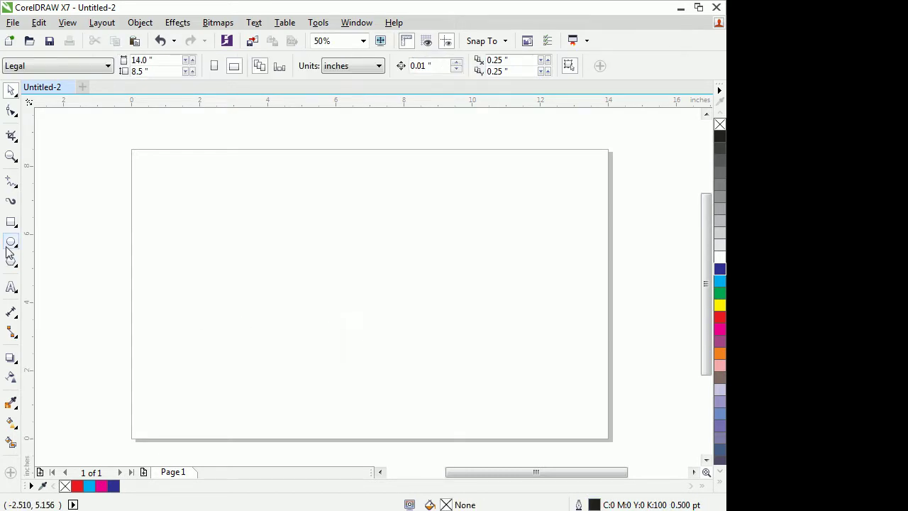
# Draw an ellipse about 4.5 inches wide and 4.83 inches high on the left half of the page.
pyautogui.click(11, 241)
pyautogui.moveTo(221, 211); pyautogui.dragTo(376, 376)
# Reshape the ellipse with the Shape tool into a pie wedge spanning 90 to about 199 degrees.
pyautogui.click(11, 110)
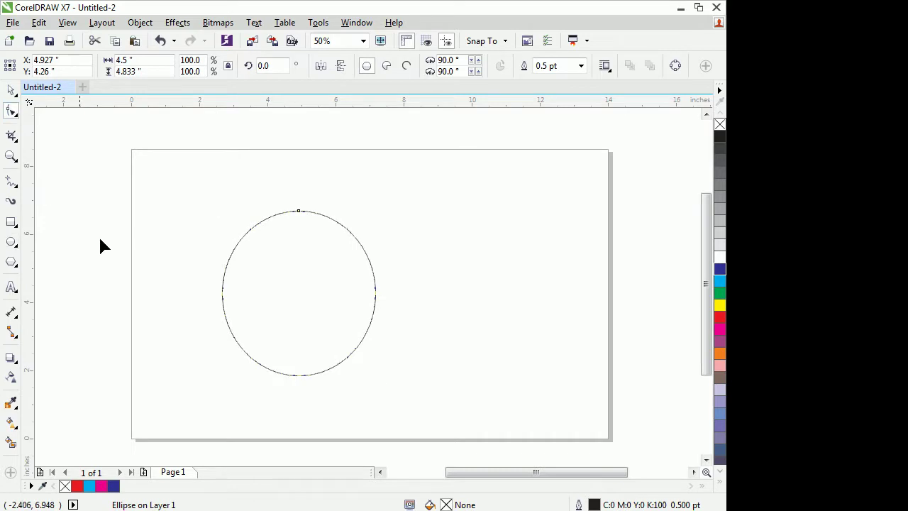
pyautogui.click(299, 213)
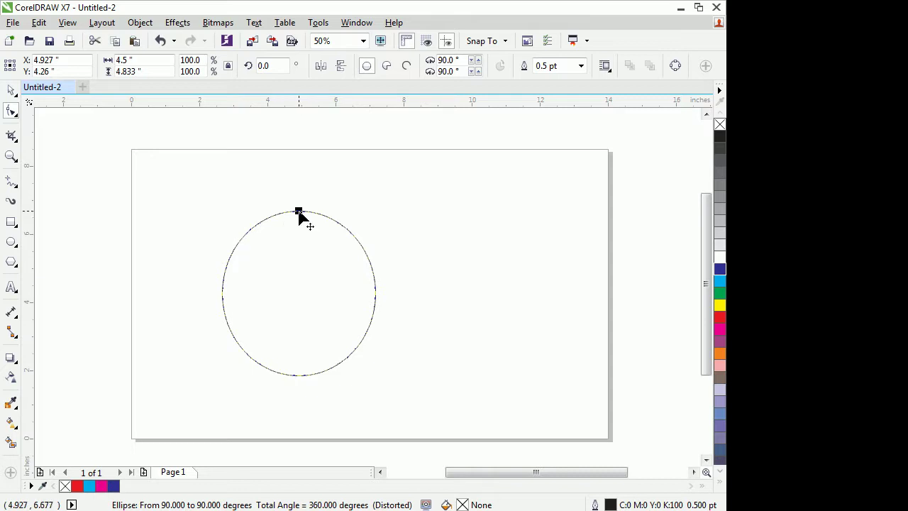
pyautogui.moveTo(299, 211); pyautogui.dragTo(228, 321)
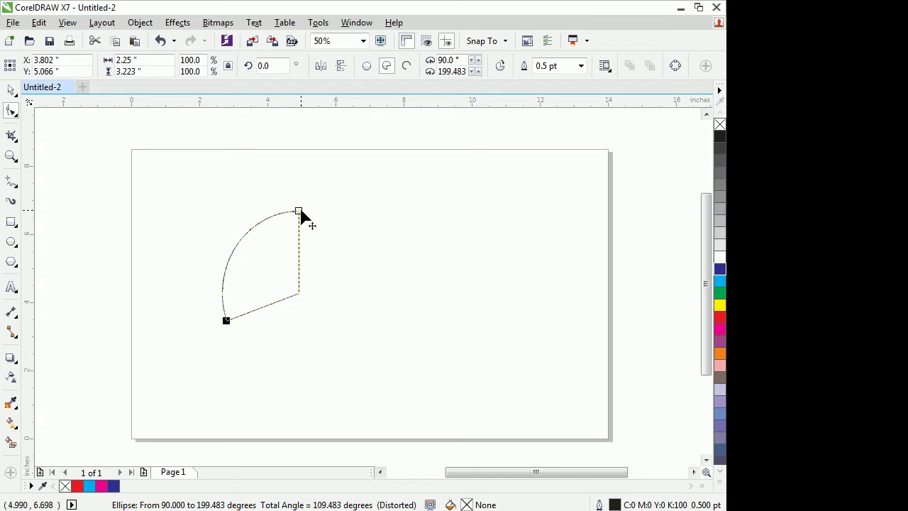
# Reshape the wedge into an open arc from 90 to about 63 degrees, and restore it to a full ellipse.
pyautogui.moveTo(226, 322); pyautogui.dragTo(303, 213)
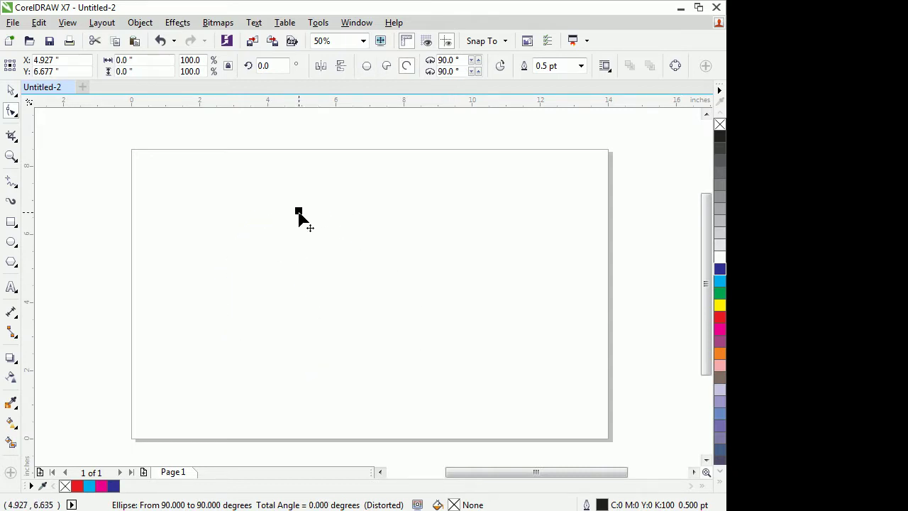
pyautogui.moveTo(299, 214); pyautogui.dragTo(334, 220)
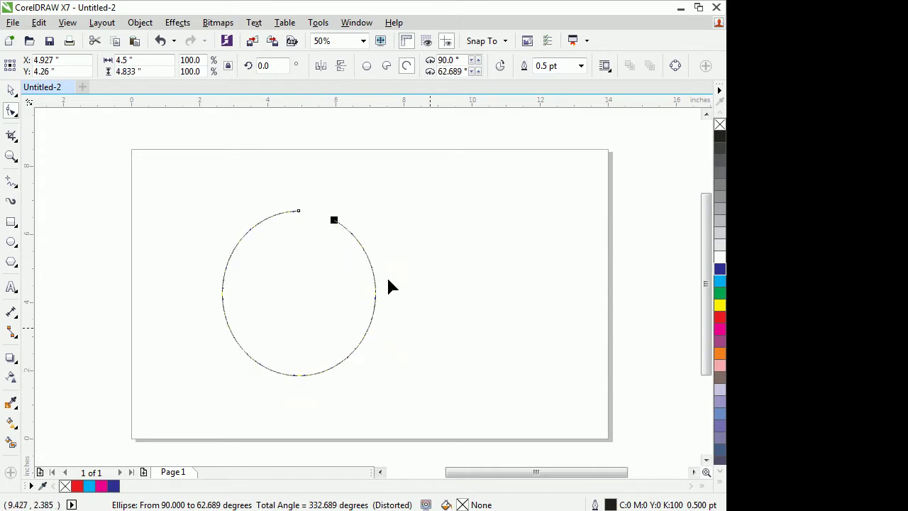
pyautogui.click(366, 66)
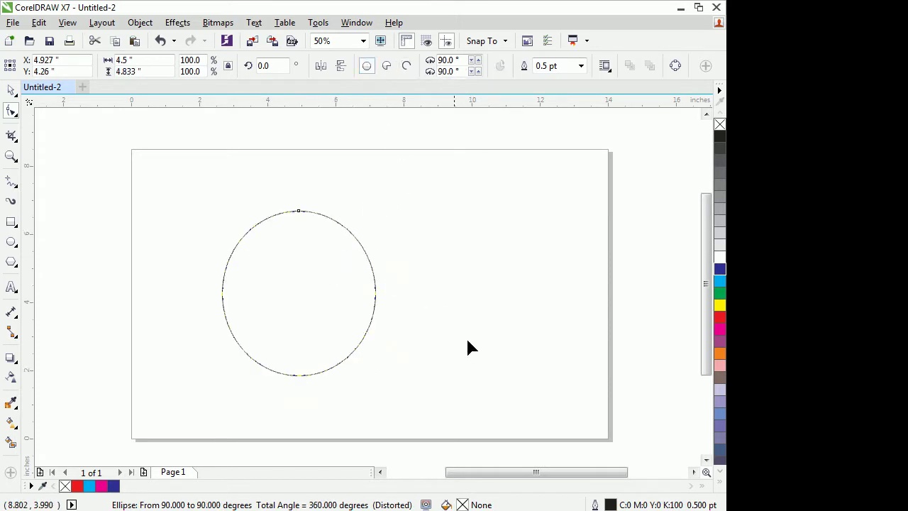
# Try the ellipse as a pie and as an arc with its direction reversed, and restore the full ellipse.
pyautogui.click(12, 91)
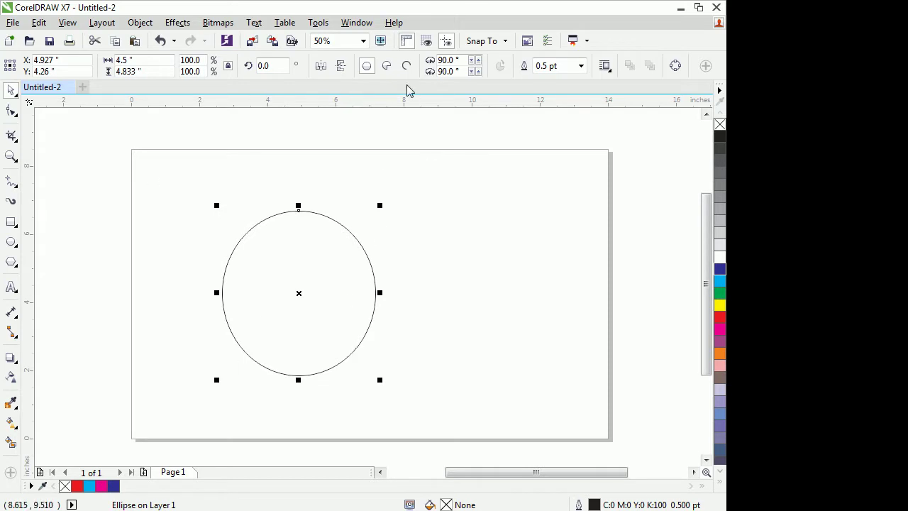
pyautogui.click(387, 66)
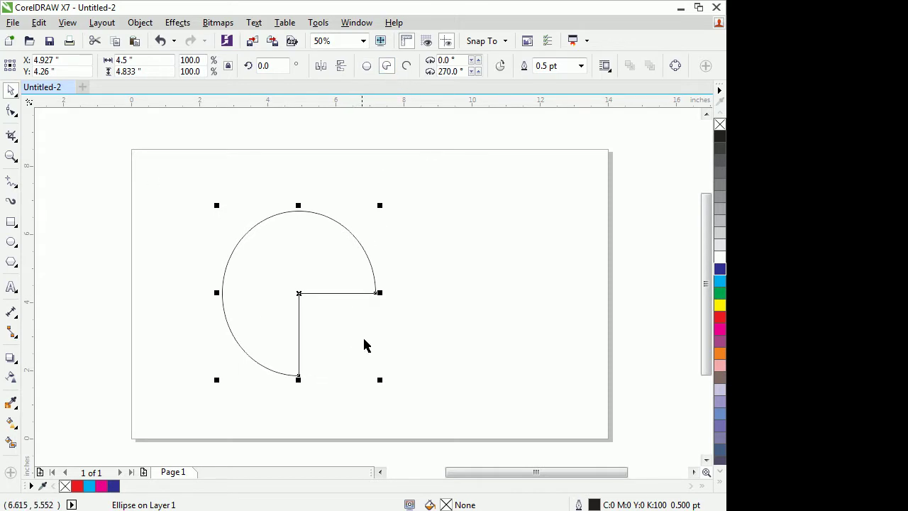
pyautogui.click(407, 66)
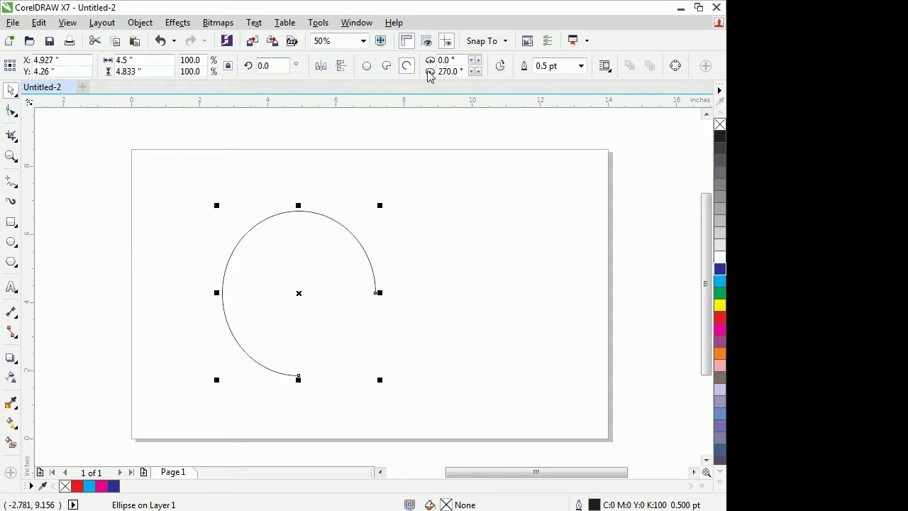
pyautogui.click(502, 66)
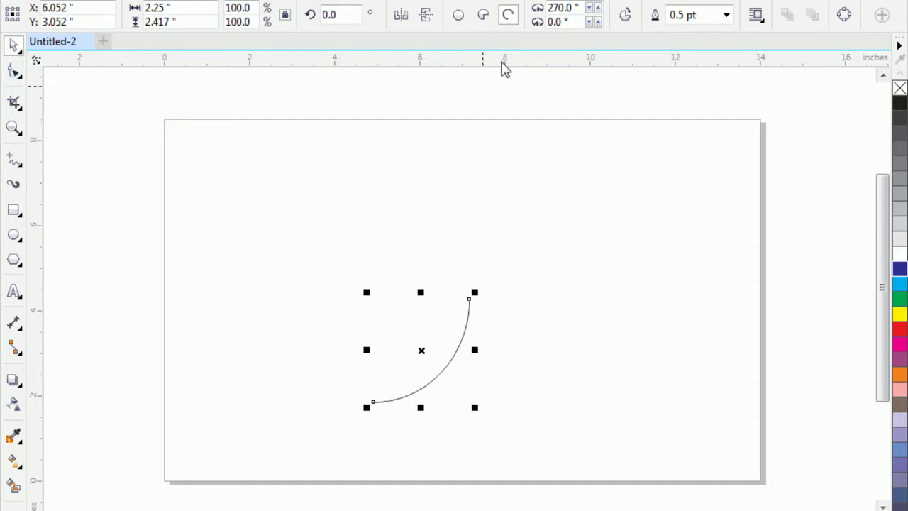
pyautogui.click(459, 15)
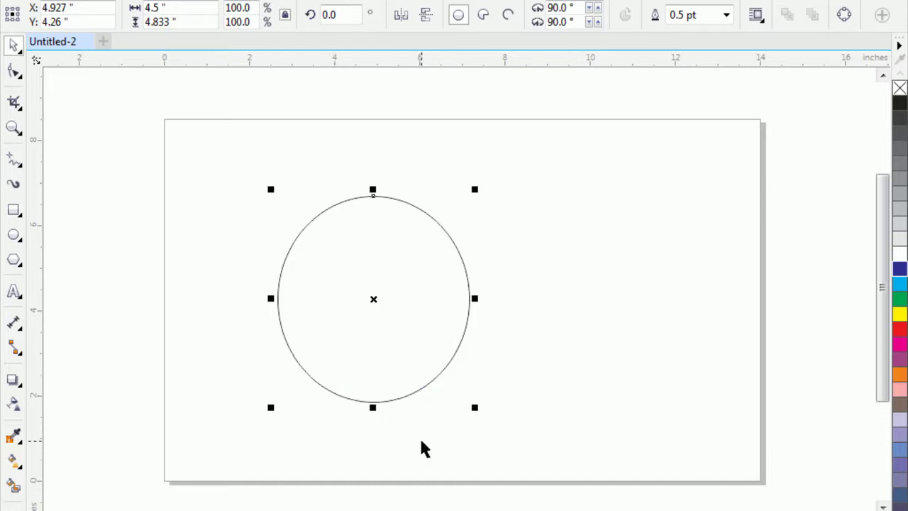
# Delete the ellipse and add the artistic text "digital" in Impact at 100 pt on the page's left half.
pyautogui.press('Delete')
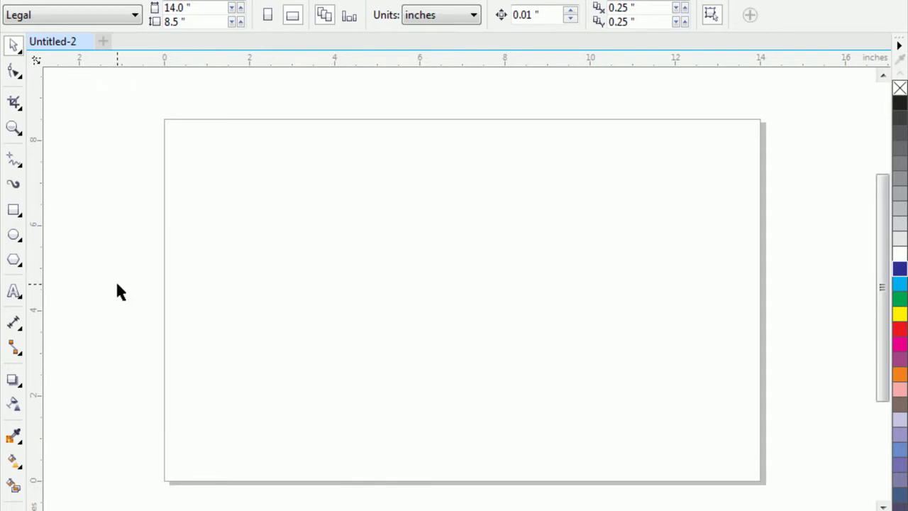
pyautogui.click(13, 292)
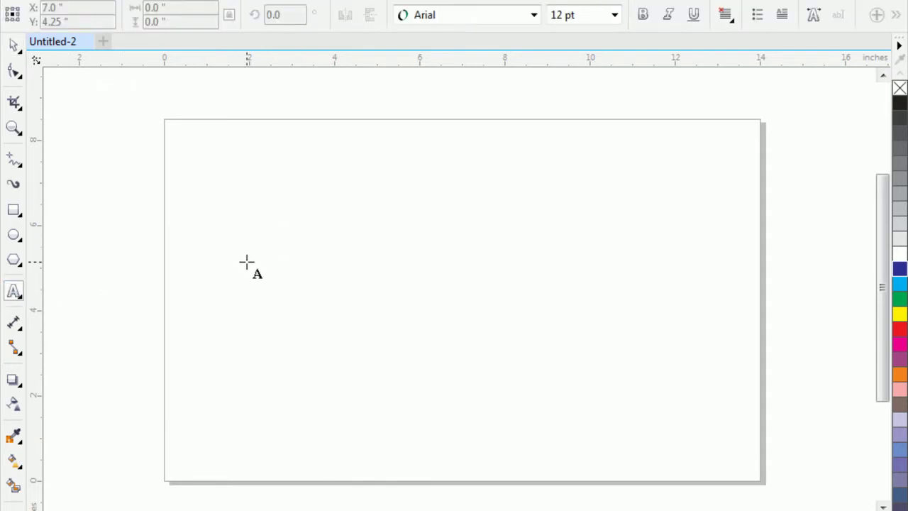
pyautogui.click(272, 247)
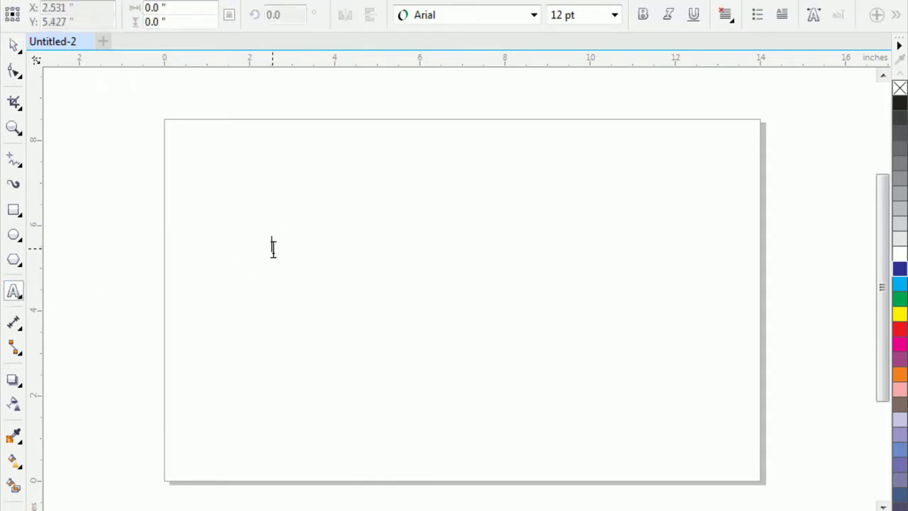
pyautogui.click(615, 15)
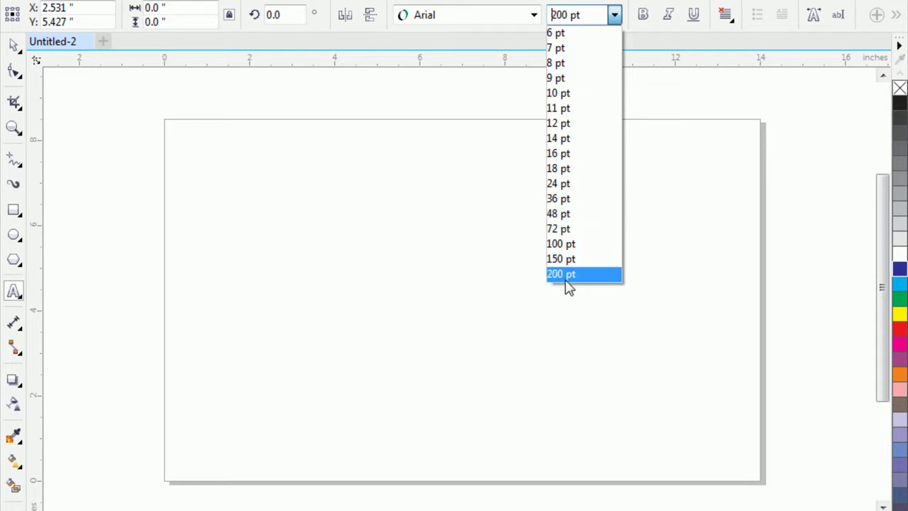
pyautogui.click(559, 244)
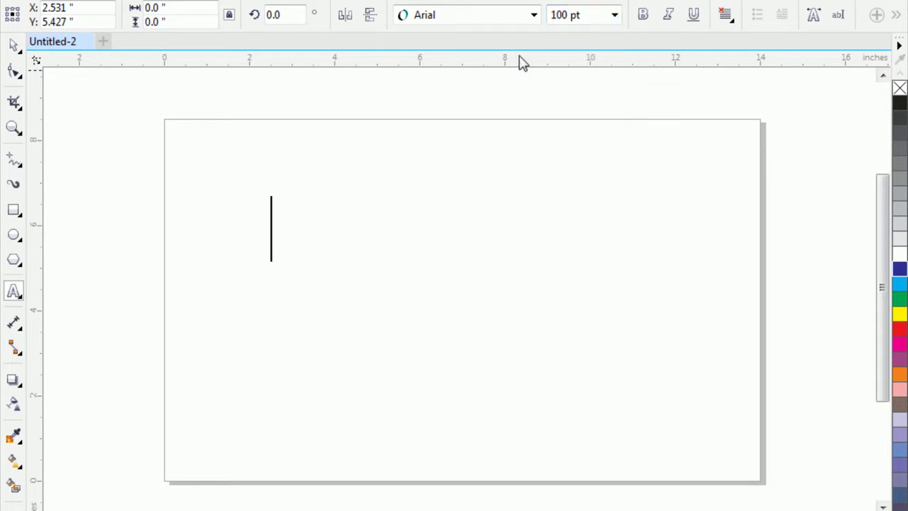
pyautogui.click(438, 17)
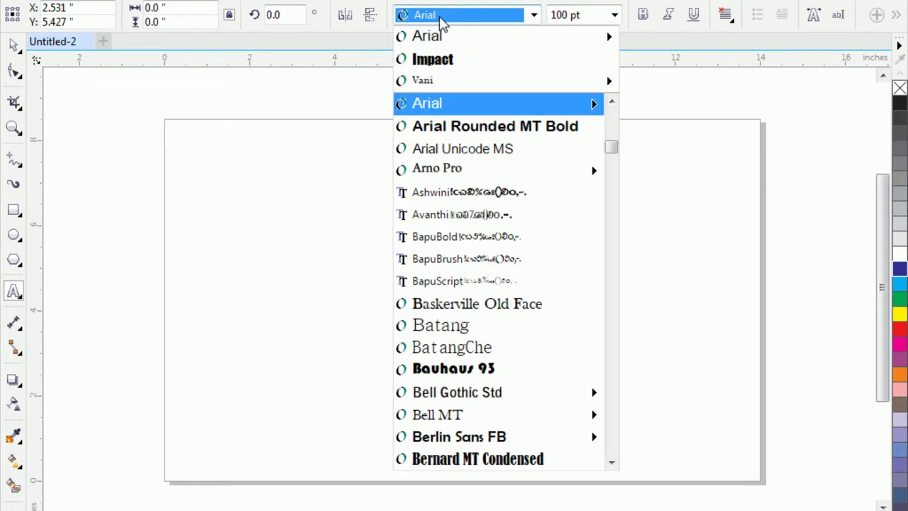
pyautogui.click(435, 61)
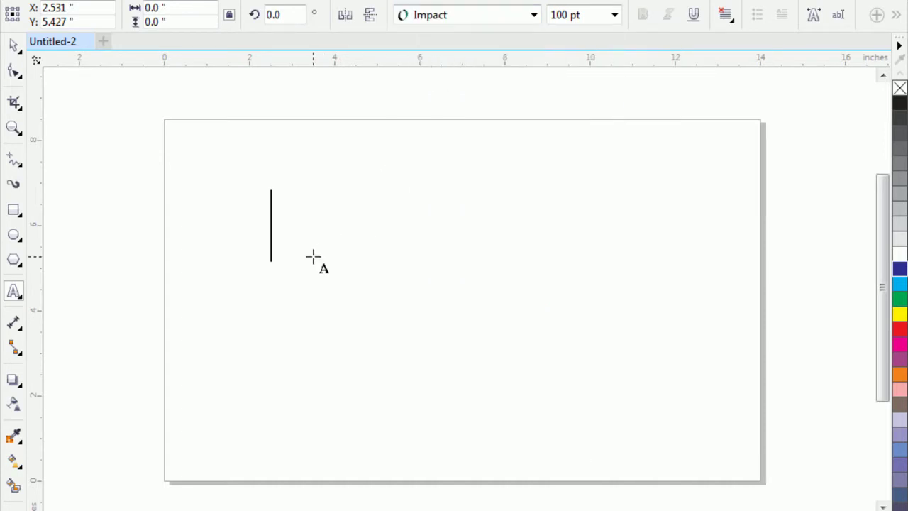
pyautogui.write('digital')
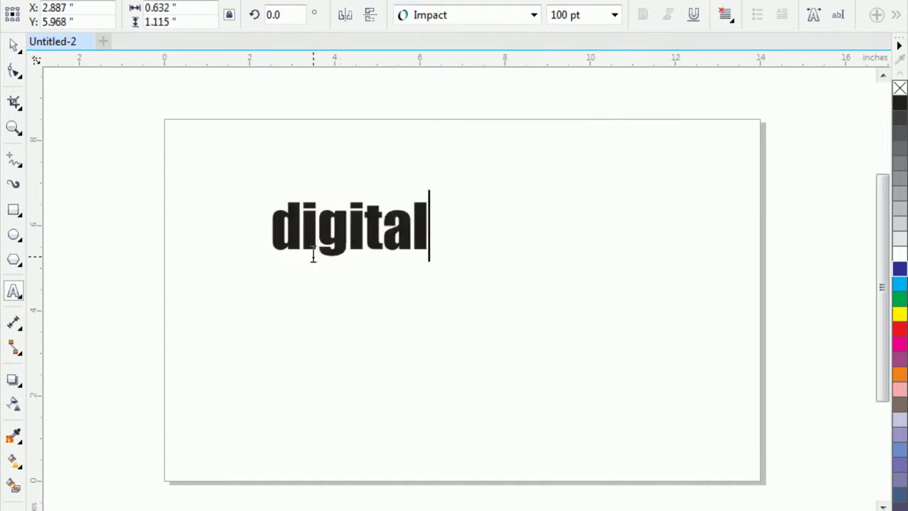
# Enlarge the text to about 7.86 by 2.73 inches and reposition it in the upper middle of the page.
pyautogui.click(14, 46)
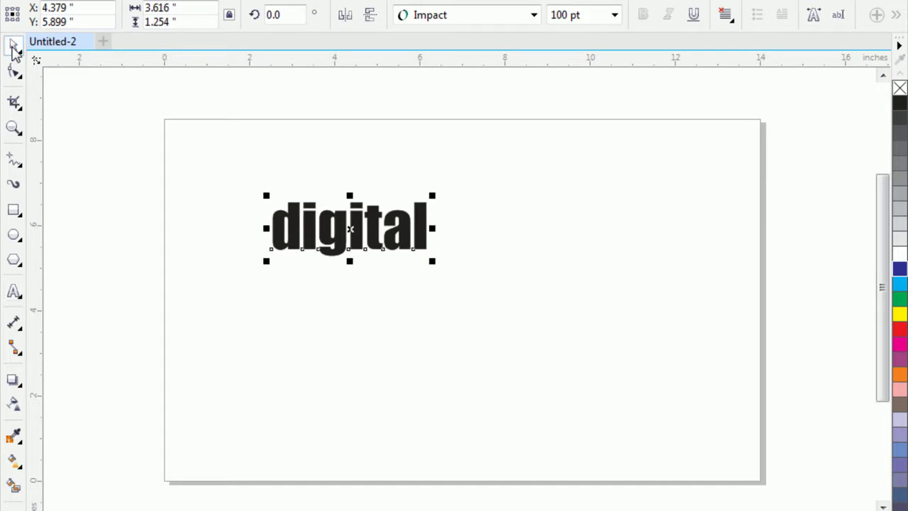
pyautogui.moveTo(373, 227); pyautogui.dragTo(407, 241)
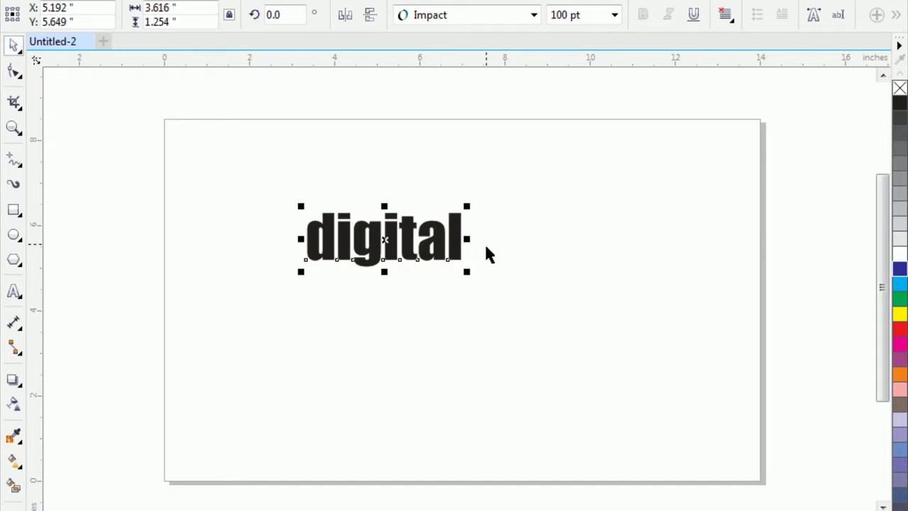
pyautogui.moveTo(470, 272); pyautogui.dragTo(651, 337)
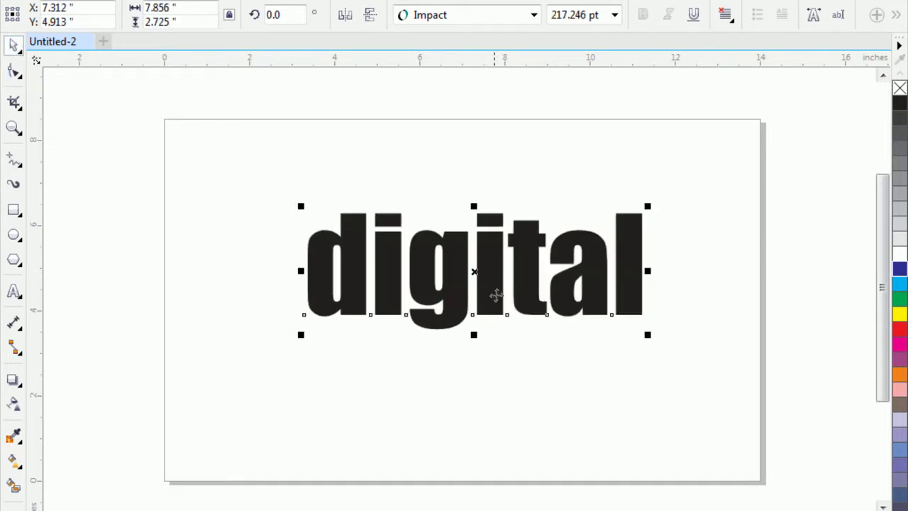
pyautogui.moveTo(526, 277); pyautogui.dragTo(427, 268)
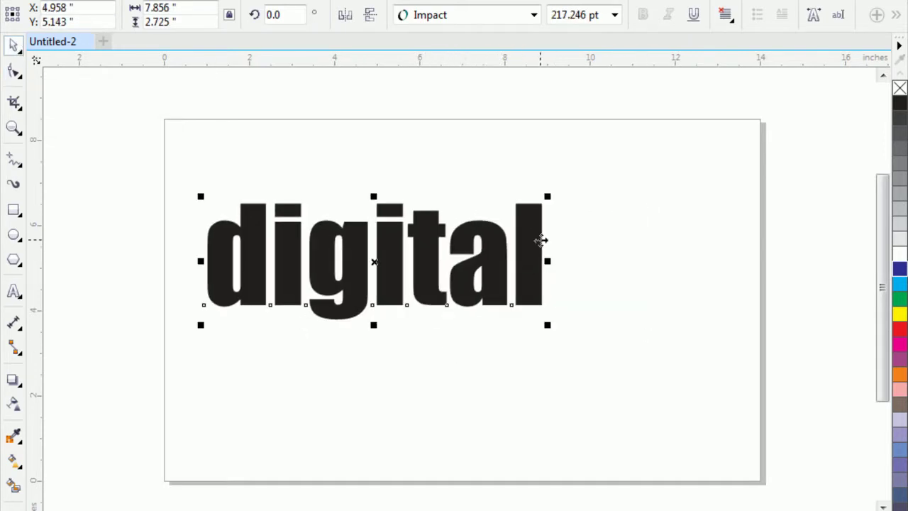
pyautogui.moveTo(537, 248); pyautogui.dragTo(576, 264)
pyautogui.click(319, 233)
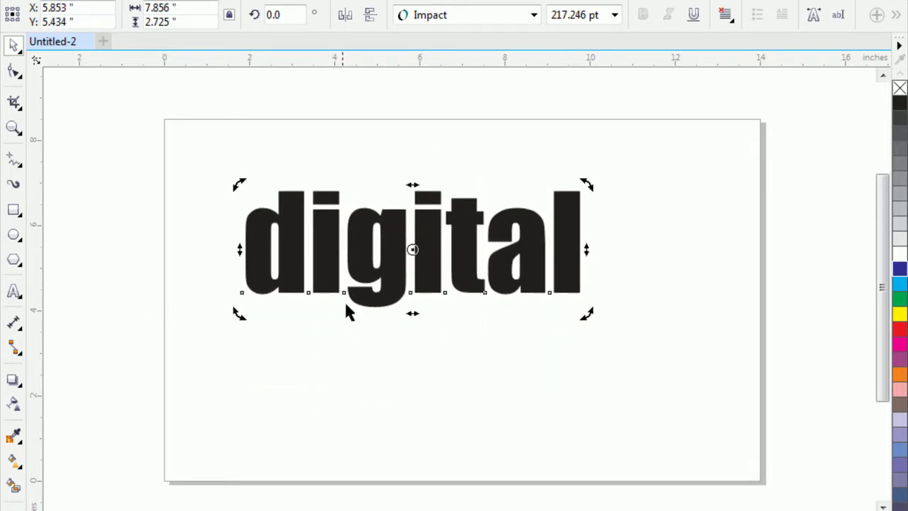
pyautogui.click(351, 385)
pyautogui.click(325, 254)
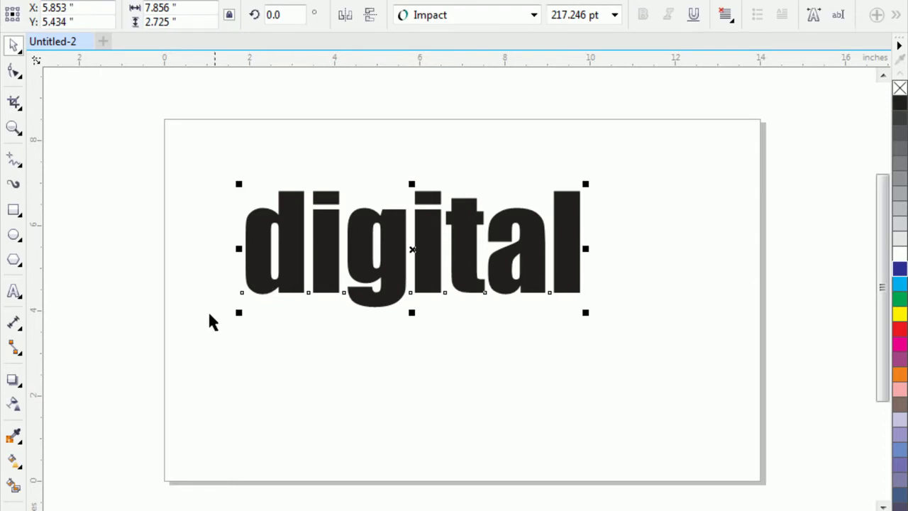
# With the Shape tool, widen the text's letter spacing slightly and lower both letters i to a vertical shift of -30%.
pyautogui.click(14, 71)
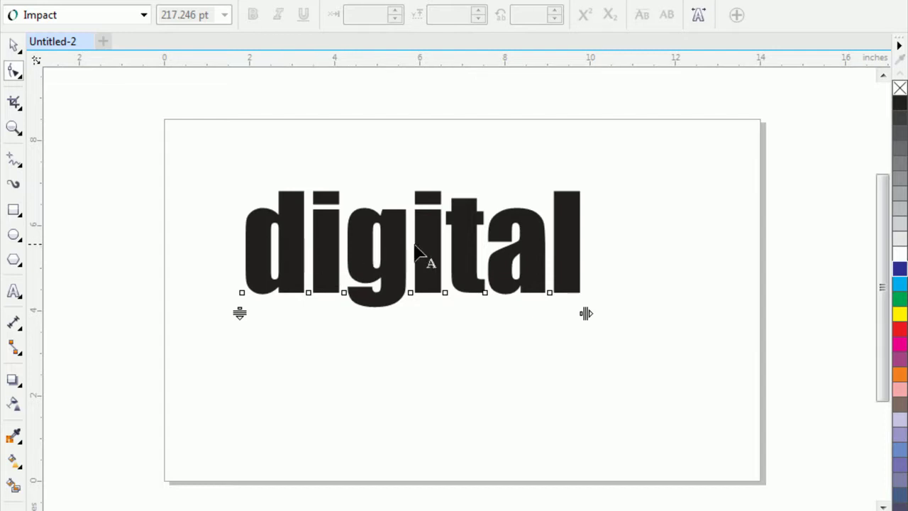
pyautogui.moveTo(583, 313)
pyautogui.mouseDown()
pyautogui.moveTo(684, 310)
pyautogui.moveTo(388, 319)
pyautogui.moveTo(603, 322)
pyautogui.moveTo(585, 324)
pyautogui.mouseUp()
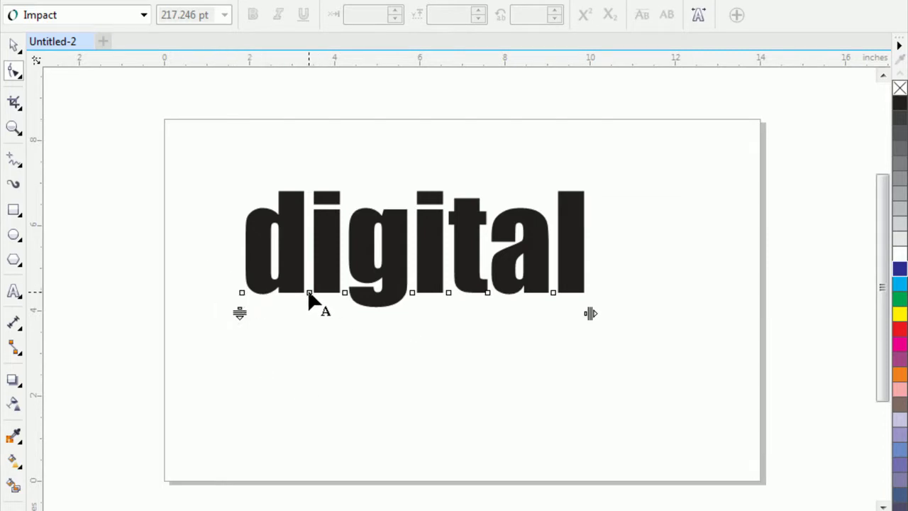
pyautogui.moveTo(309, 296); pyautogui.dragTo(304, 331)
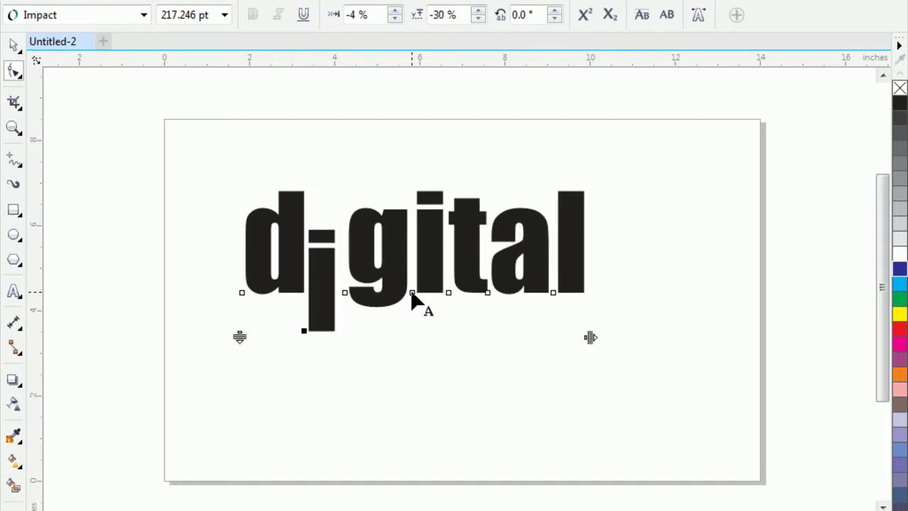
pyautogui.moveTo(412, 292); pyautogui.dragTo(411, 342)
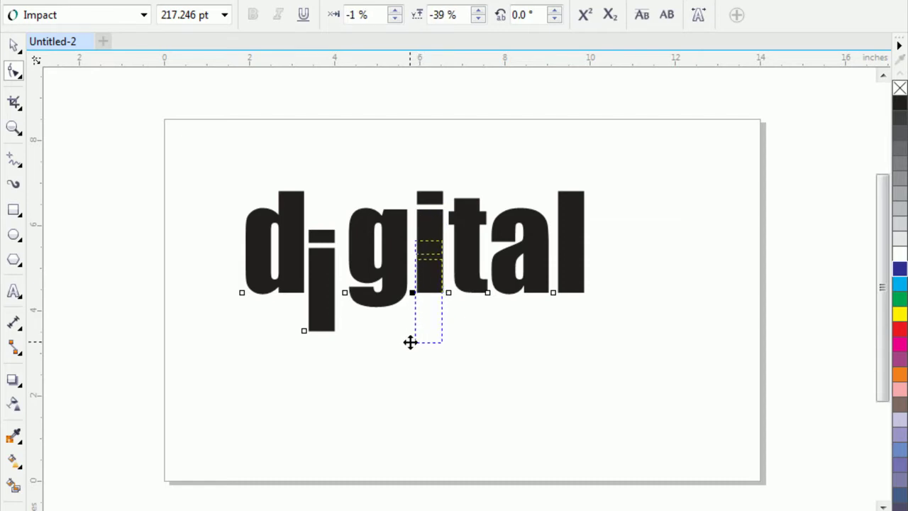
pyautogui.click(411, 350)
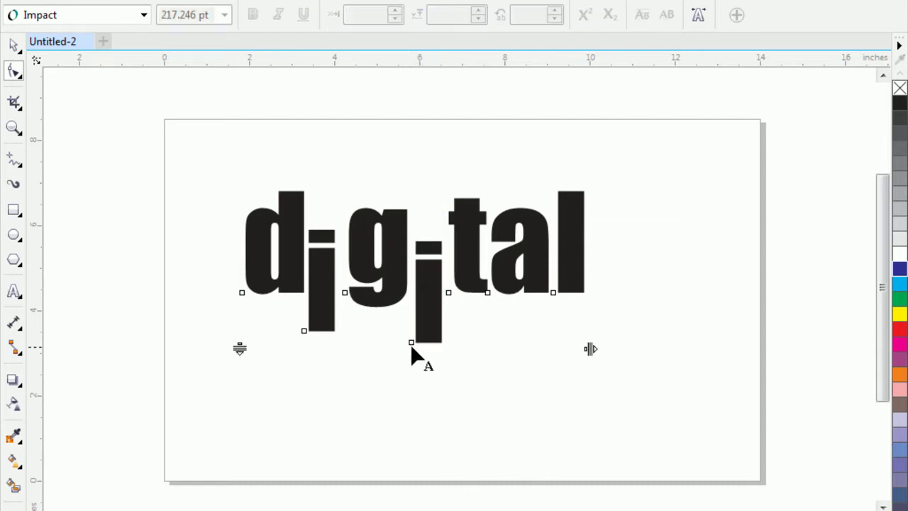
pyautogui.moveTo(411, 342); pyautogui.dragTo(411, 331)
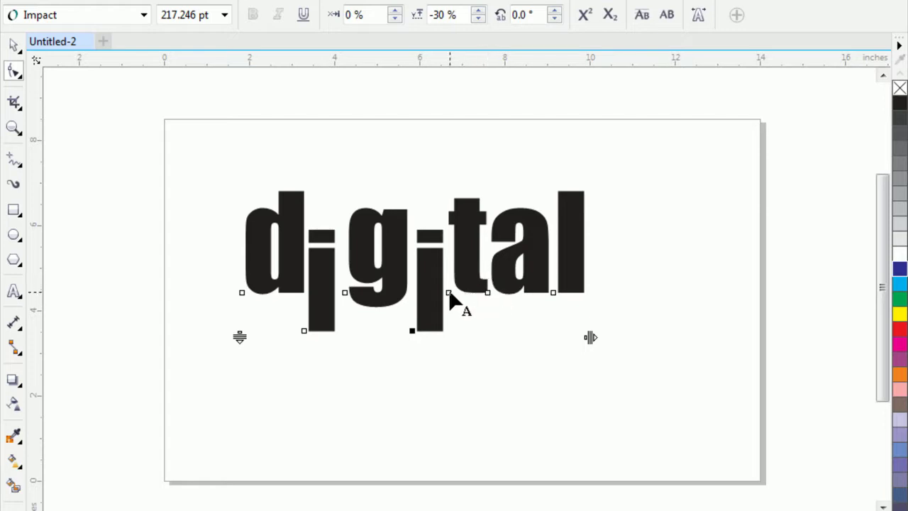
# Raise the letter t by 10% and lower the letter l to a vertical shift of -38%.
pyautogui.moveTo(448, 293)
pyautogui.mouseDown()
pyautogui.moveTo(453, 313)
pyautogui.moveTo(453, 267)
pyautogui.moveTo(451, 281)
pyautogui.mouseUp()
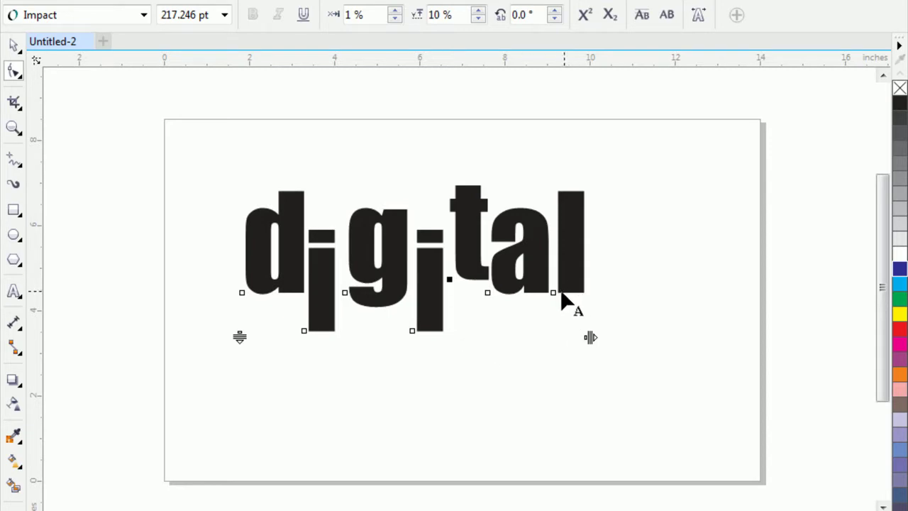
pyautogui.moveTo(552, 295); pyautogui.dragTo(552, 341)
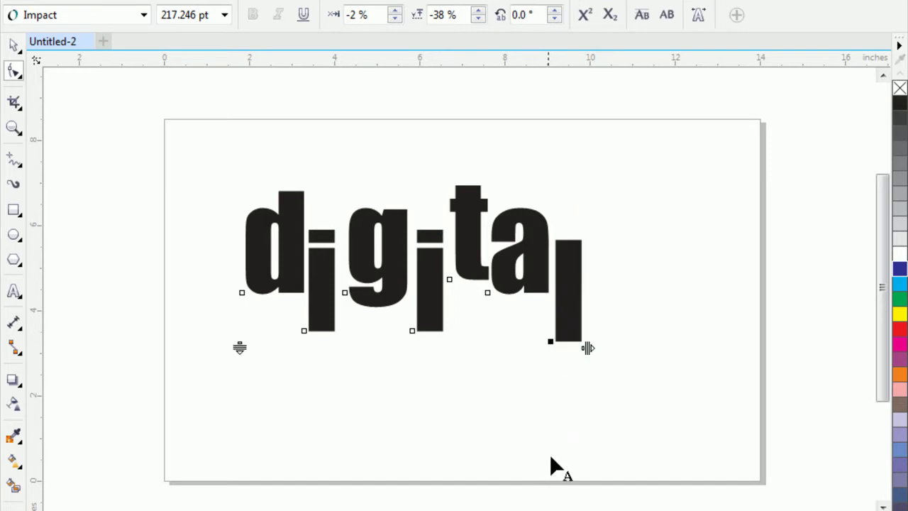
pyautogui.click(373, 425)
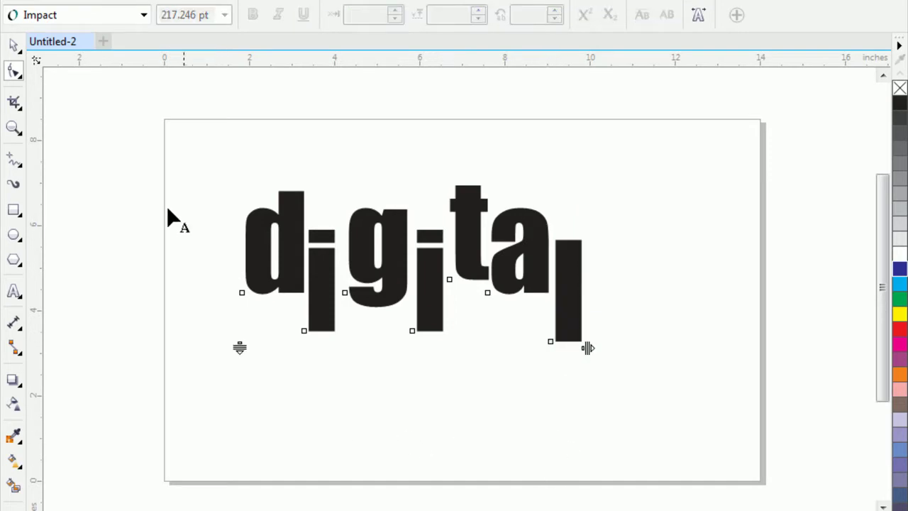
# Move the reshaped text slightly as one object and delete it from the page.
pyautogui.click(13, 45)
pyautogui.click(462, 283)
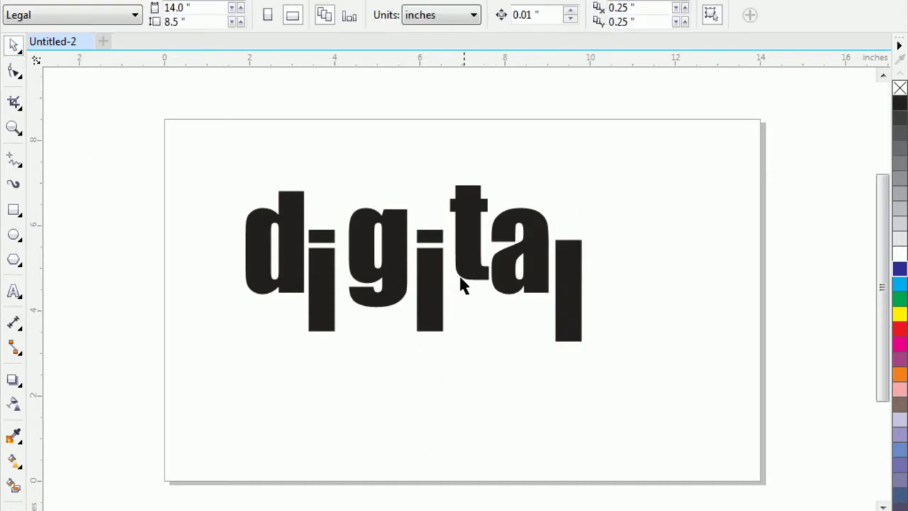
pyautogui.moveTo(417, 276); pyautogui.dragTo(436, 277)
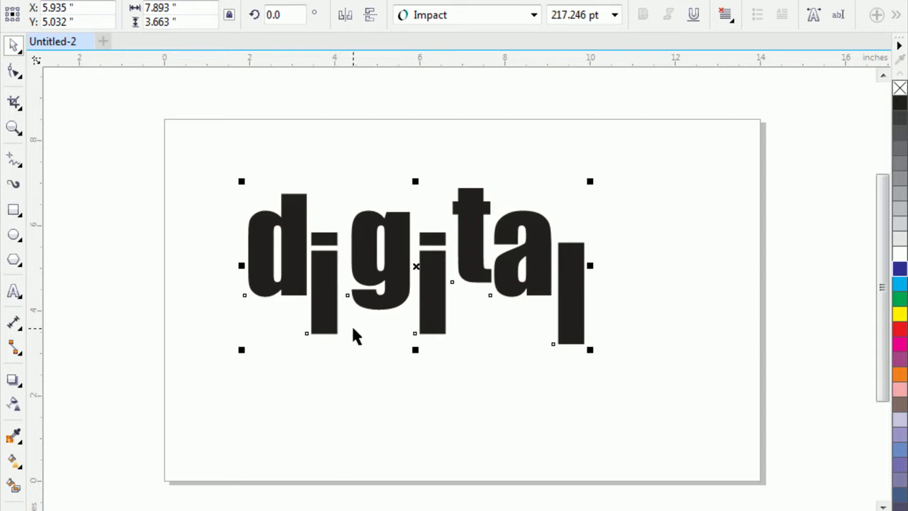
pyautogui.press('Delete')
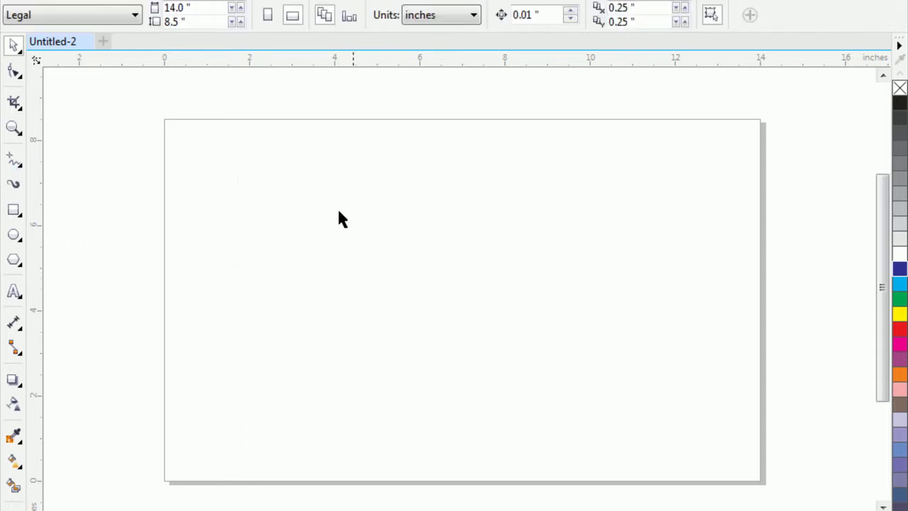
# Draw a rectangle about 8.46 by 5.31 inches in the middle of the page and give it a dark blue outline.
pyautogui.click(19, 77)
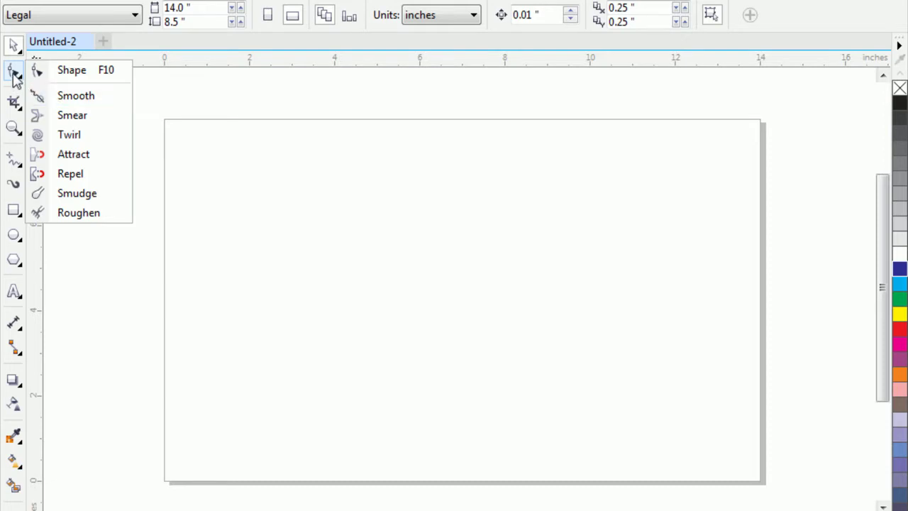
pyautogui.click(13, 74)
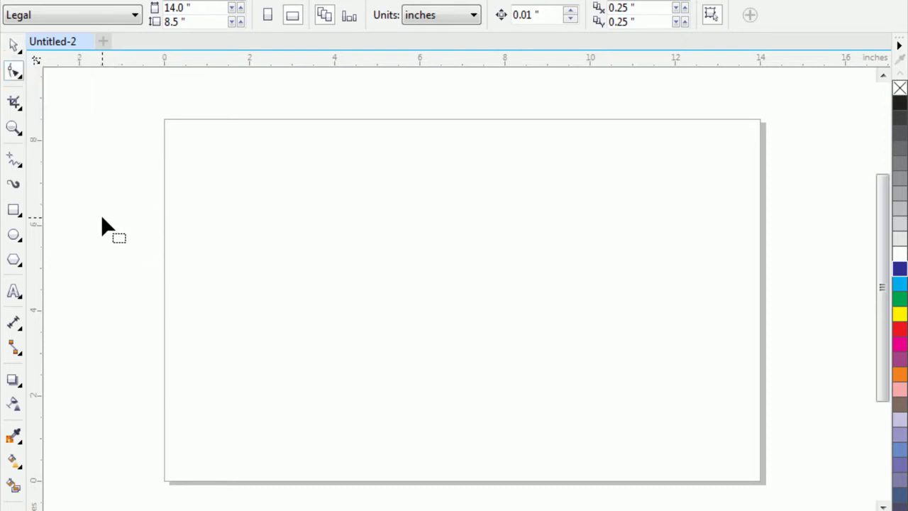
pyautogui.click(13, 210)
pyautogui.moveTo(276, 173)
pyautogui.mouseDown()
pyautogui.moveTo(331, 351)
pyautogui.moveTo(614, 375)
pyautogui.moveTo(637, 400)
pyautogui.mouseUp()
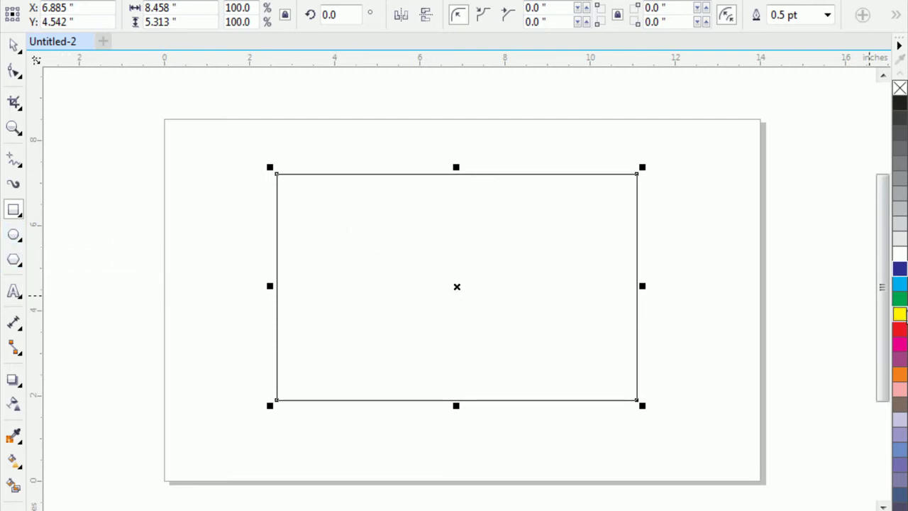
pyautogui.rightClick(903, 272)
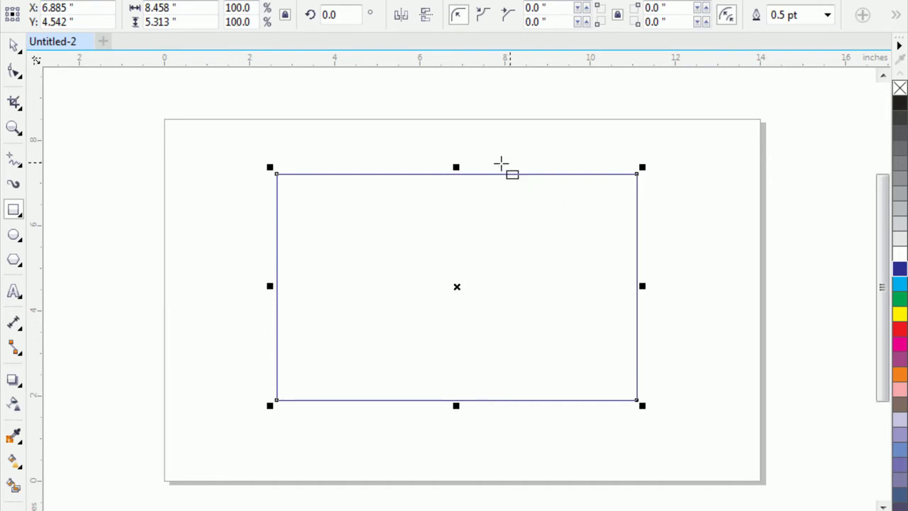
# Soften the rectangle's four corners with the Smooth tool and inspect the upper-left corner up close.
pyautogui.click(16, 71)
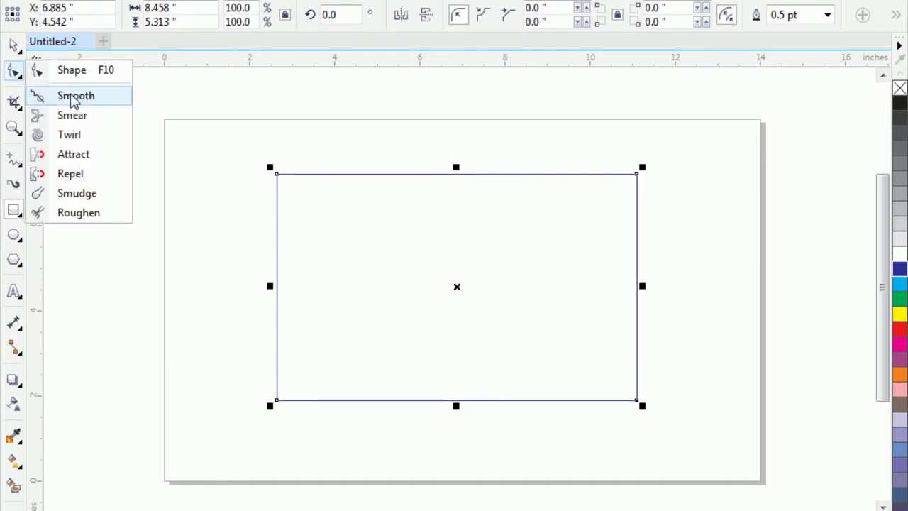
pyautogui.click(72, 96)
pyautogui.moveTo(259, 179)
pyautogui.mouseDown()
pyautogui.moveTo(637, 175)
pyautogui.moveTo(645, 396)
pyautogui.moveTo(307, 415)
pyautogui.moveTo(287, 397)
pyautogui.moveTo(266, 178)
pyautogui.mouseUp()
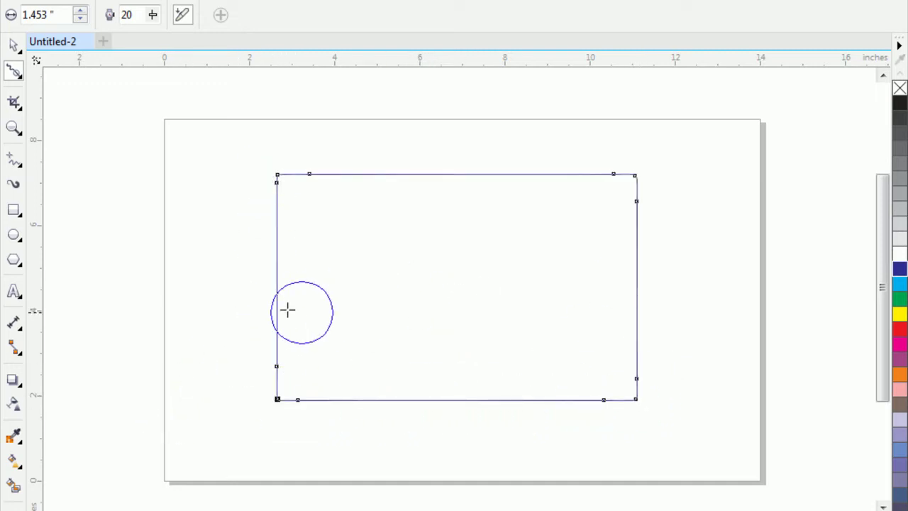
pyautogui.click(14, 128)
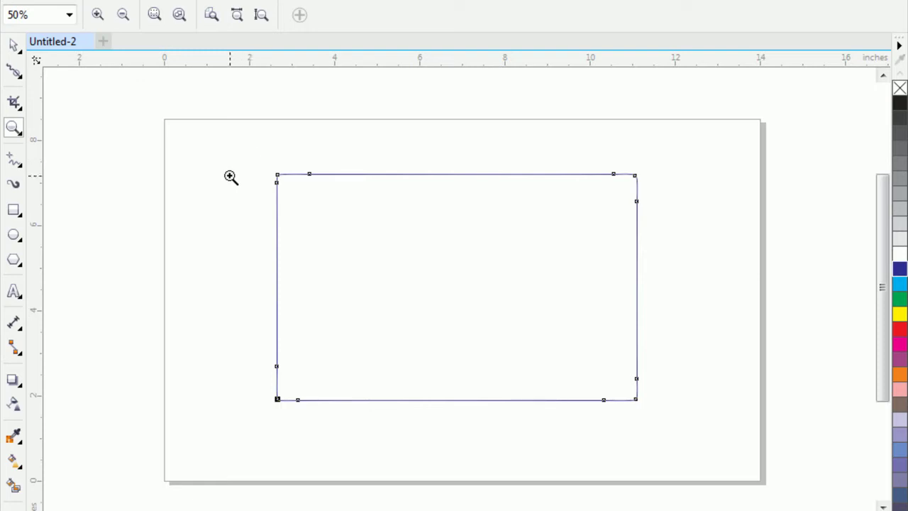
pyautogui.moveTo(238, 154); pyautogui.dragTo(363, 210)
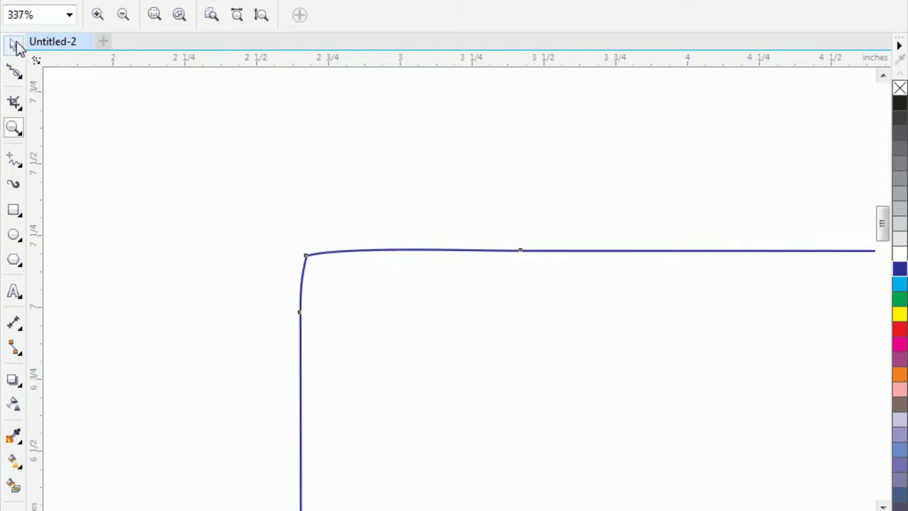
pyautogui.click(13, 45)
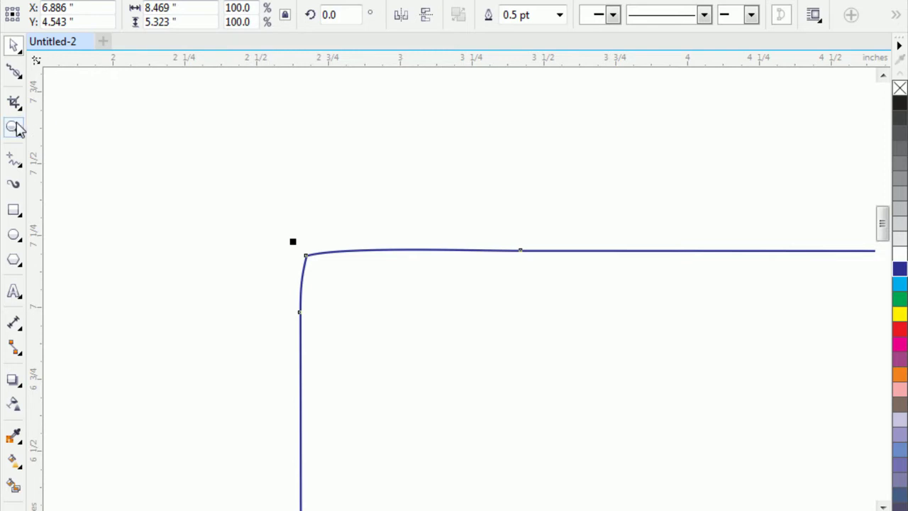
# Bend the rectangle's top, left and bottom edges into freeform curves with the Shape tool, and delete the reshaped object.
pyautogui.click(13, 127)
pyautogui.click(124, 15)
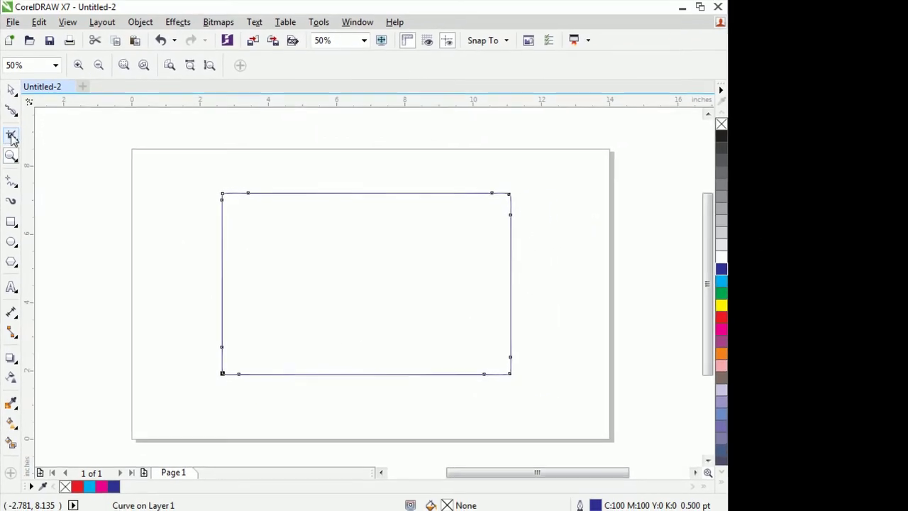
pyautogui.click(12, 140)
pyautogui.click(12, 115)
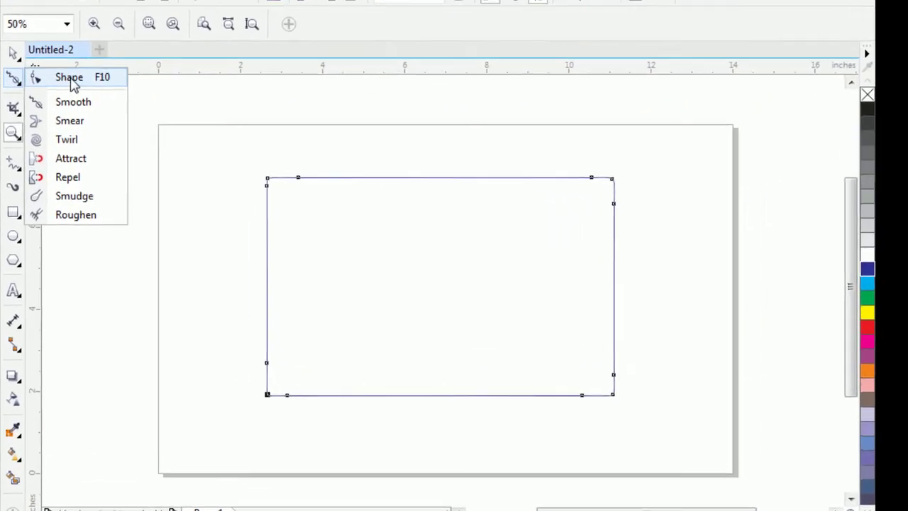
pyautogui.click(56, 111)
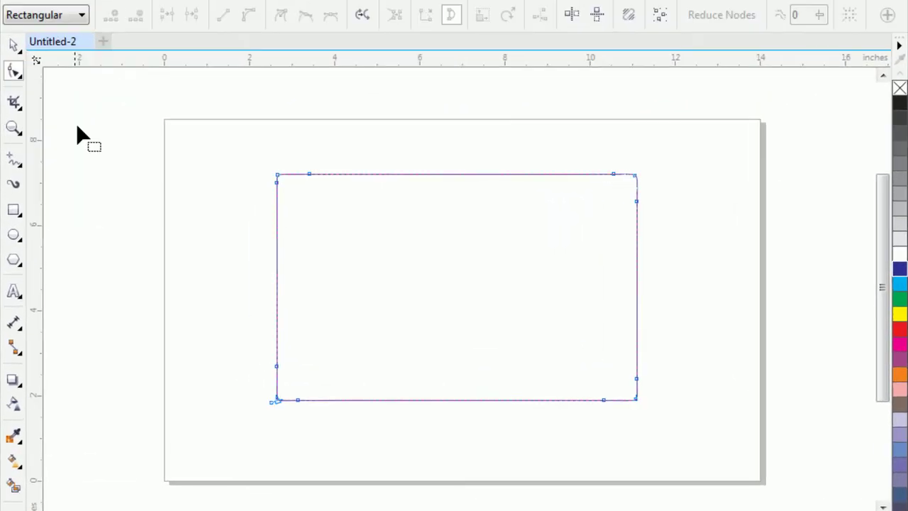
pyautogui.click(318, 175)
pyautogui.moveTo(318, 175); pyautogui.dragTo(378, 191)
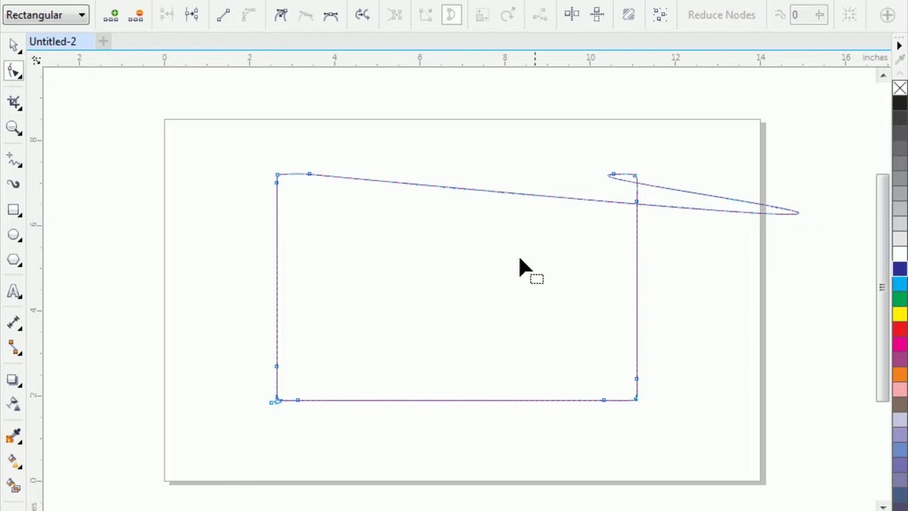
pyautogui.click(276, 309)
pyautogui.moveTo(276, 310); pyautogui.dragTo(247, 312)
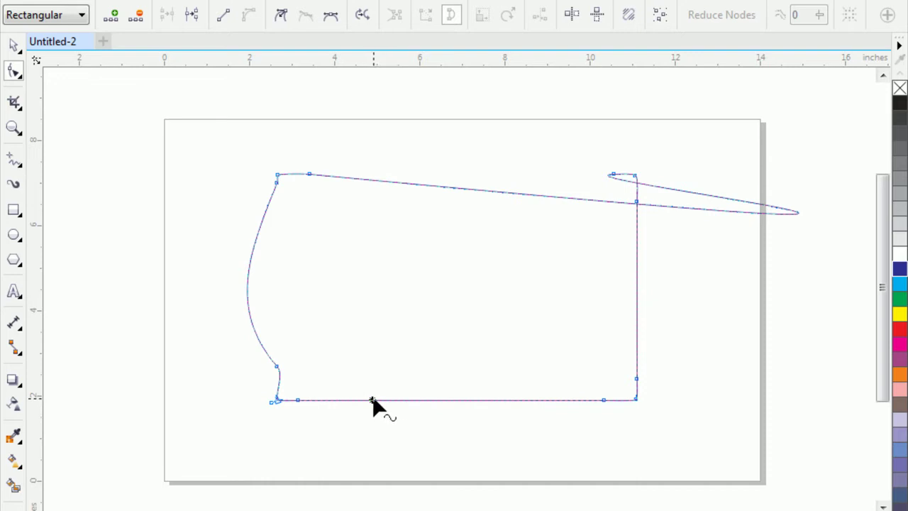
pyautogui.moveTo(372, 401); pyautogui.dragTo(373, 426)
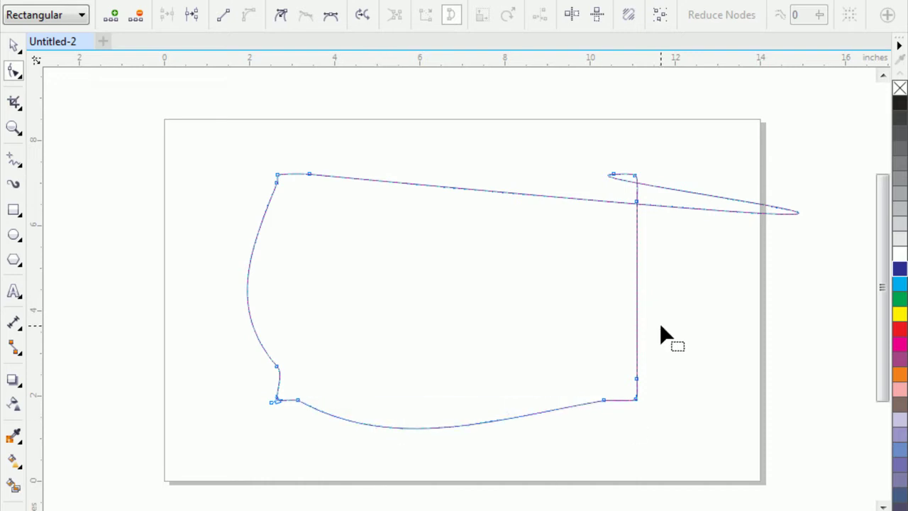
pyautogui.click(13, 44)
pyautogui.press('Delete')
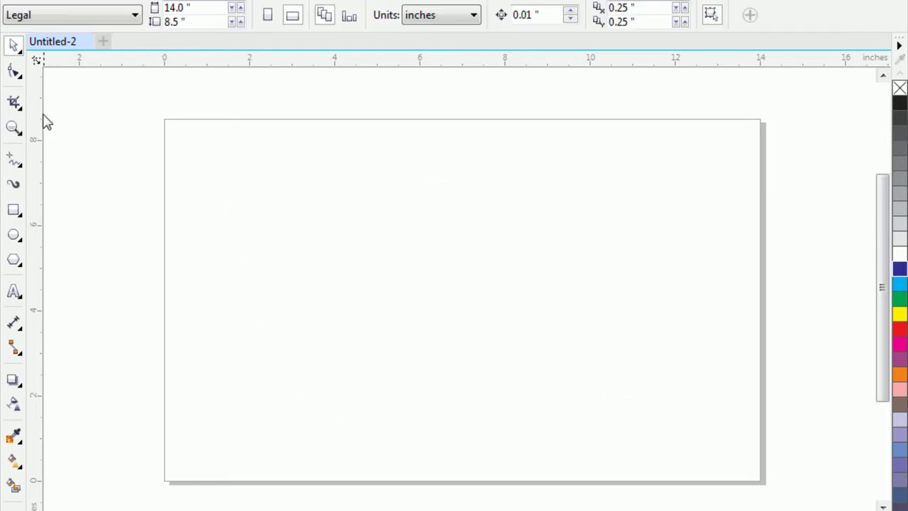
pyautogui.click(22, 77)
pyautogui.click(21, 77)
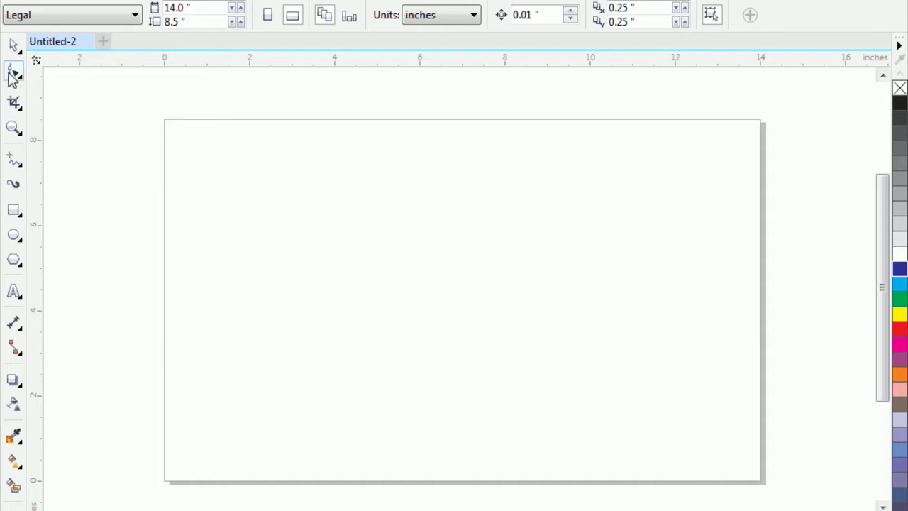
pyautogui.click(21, 77)
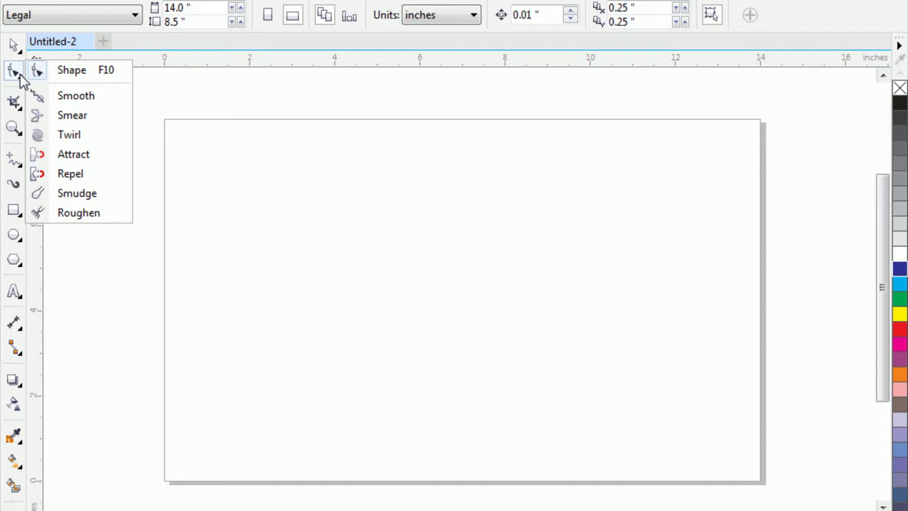
pyautogui.click(22, 79)
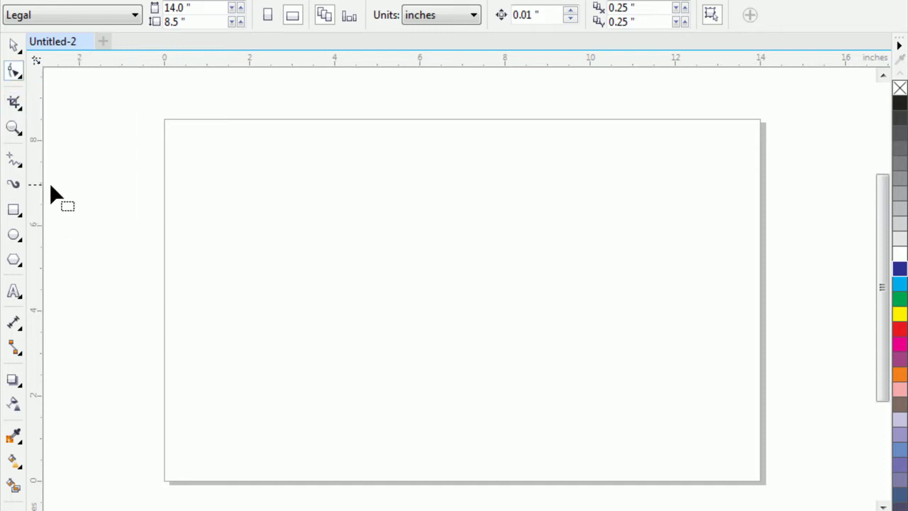
# Draw a rectangle about 9.79 by 5.27 inches and smear its top edge into a spiral curling inward.
pyautogui.click(13, 210)
pyautogui.moveTo(226, 186); pyautogui.dragTo(643, 410)
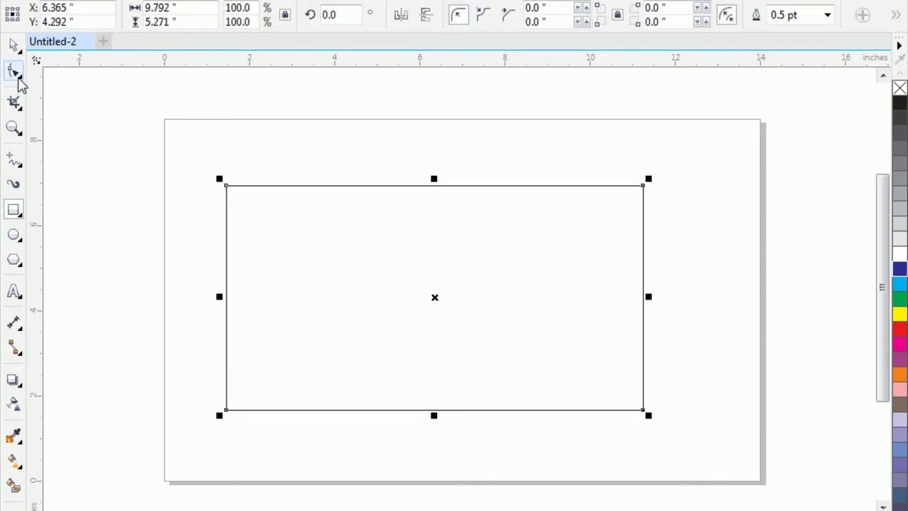
pyautogui.click(22, 83)
pyautogui.click(75, 116)
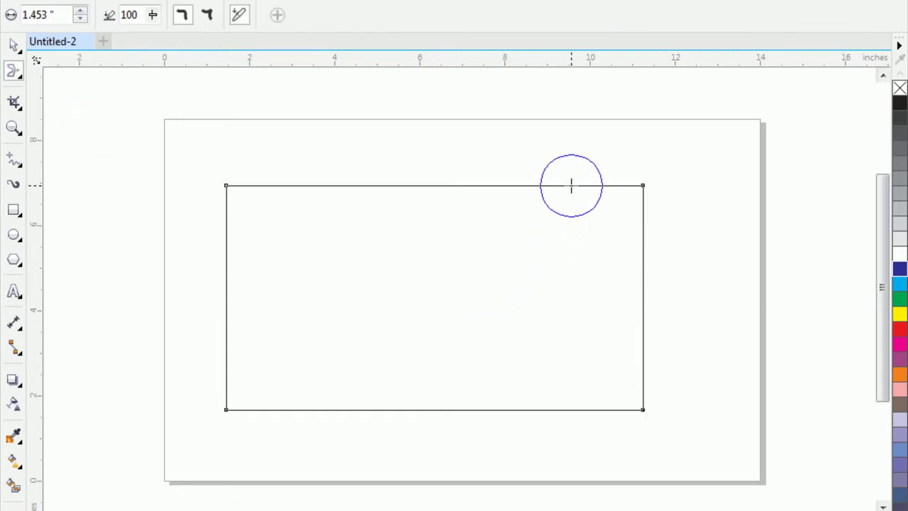
pyautogui.moveTo(571, 187)
pyautogui.mouseDown()
pyautogui.moveTo(547, 266)
pyautogui.moveTo(516, 319)
pyautogui.moveTo(420, 380)
pyautogui.moveTo(252, 315)
pyautogui.moveTo(227, 240)
pyautogui.moveTo(239, 158)
pyautogui.moveTo(314, 139)
pyautogui.moveTo(395, 180)
pyautogui.moveTo(396, 247)
pyautogui.moveTo(330, 290)
pyautogui.moveTo(289, 262)
pyautogui.moveTo(289, 222)
pyautogui.moveTo(300, 208)
pyautogui.moveTo(335, 207)
pyautogui.moveTo(346, 248)
pyautogui.mouseUp()
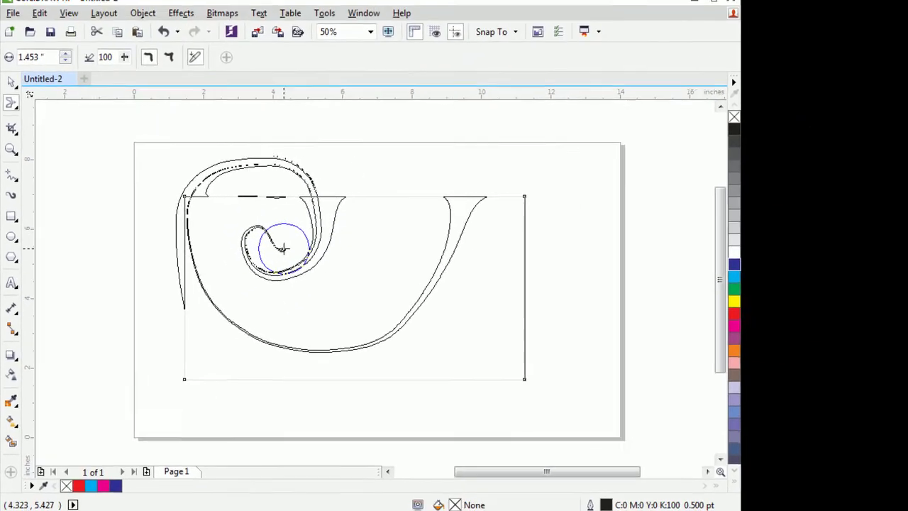
pyautogui.moveTo(283, 248); pyautogui.dragTo(283, 249)
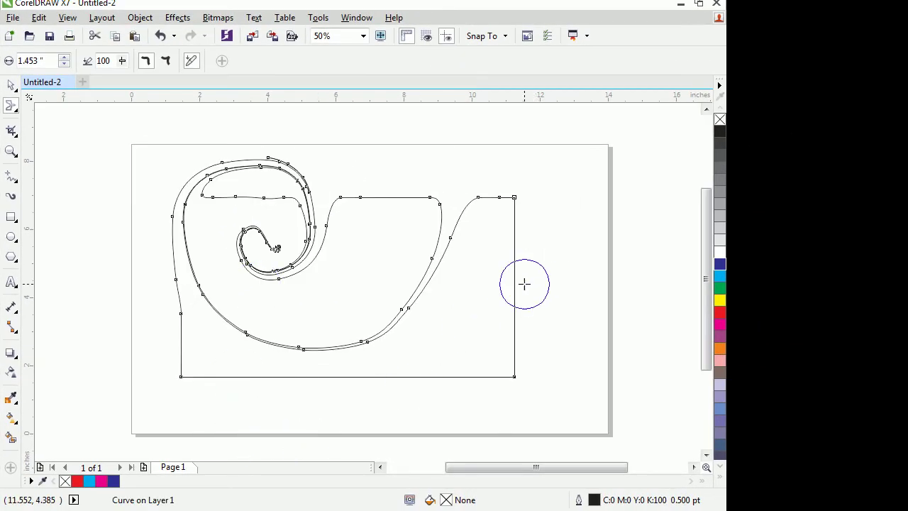
# Smear wavy tails outward from the shape's right and bottom edges plus a short spike below, and delete the shape.
pyautogui.moveTo(515, 288)
pyautogui.mouseDown()
pyautogui.moveTo(595, 295)
pyautogui.moveTo(622, 320)
pyautogui.moveTo(626, 346)
pyautogui.moveTo(611, 373)
pyautogui.moveTo(665, 388)
pyautogui.mouseUp()
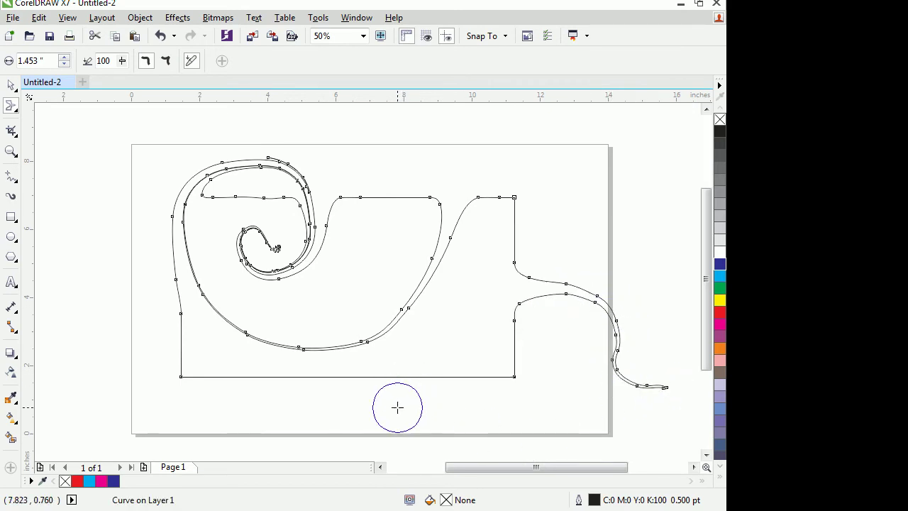
pyautogui.moveTo(237, 378)
pyautogui.mouseDown()
pyautogui.moveTo(231, 419)
pyautogui.moveTo(199, 420)
pyautogui.moveTo(151, 393)
pyautogui.moveTo(144, 378)
pyautogui.mouseUp()
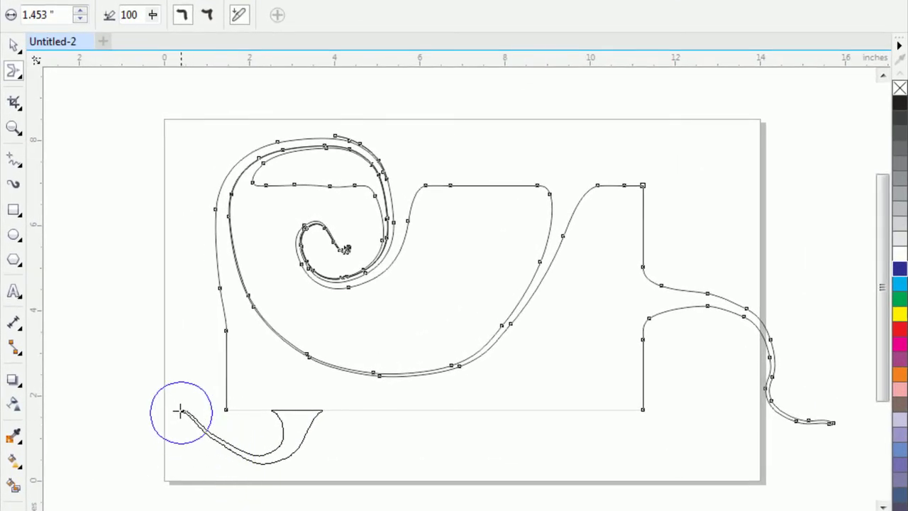
pyautogui.moveTo(179, 410)
pyautogui.mouseDown()
pyautogui.moveTo(168, 383)
pyautogui.moveTo(140, 389)
pyautogui.moveTo(107, 378)
pyautogui.moveTo(101, 349)
pyautogui.moveTo(142, 288)
pyautogui.moveTo(144, 239)
pyautogui.moveTo(119, 209)
pyautogui.mouseUp()
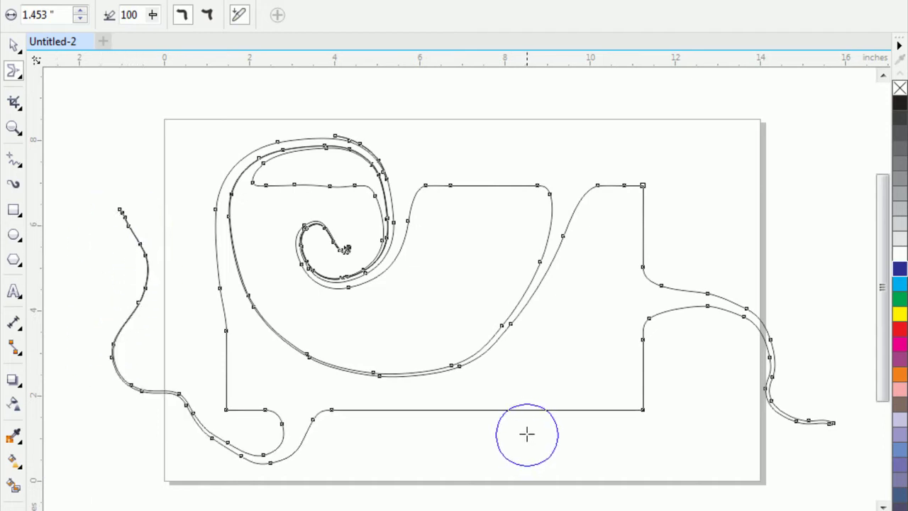
pyautogui.moveTo(528, 411); pyautogui.dragTo(496, 488)
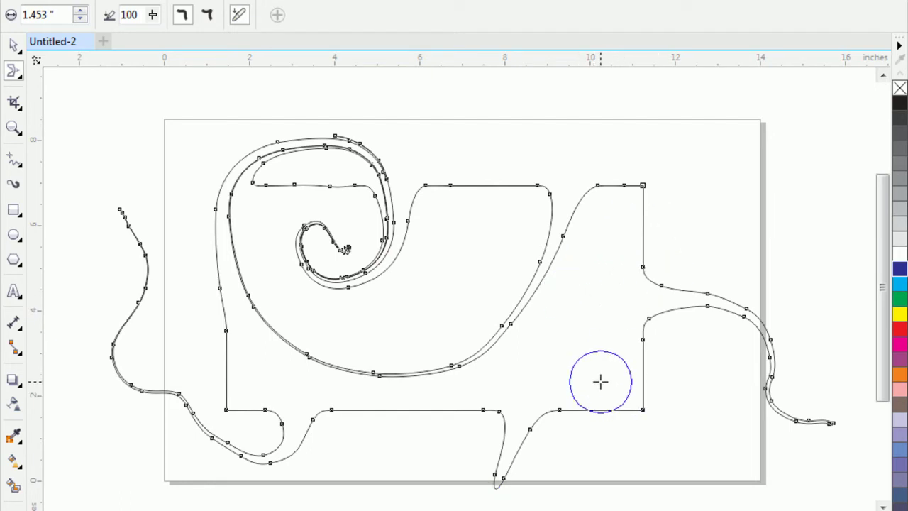
pyautogui.press('Delete')
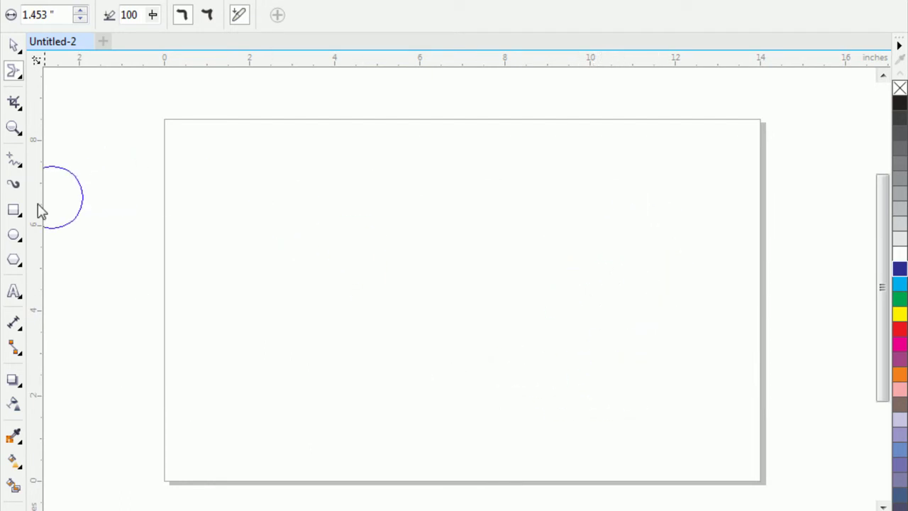
# Smear a wavy tail out of the right side of a new rectangle about 6.17 by 4.31 inches, and delete the shape.
pyautogui.click(13, 210)
pyautogui.moveTo(252, 188); pyautogui.dragTo(515, 371)
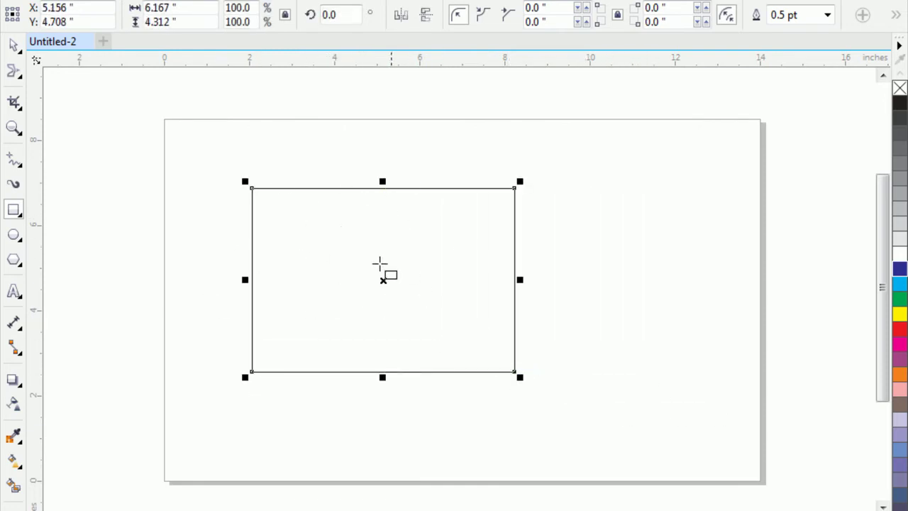
pyautogui.click(14, 70)
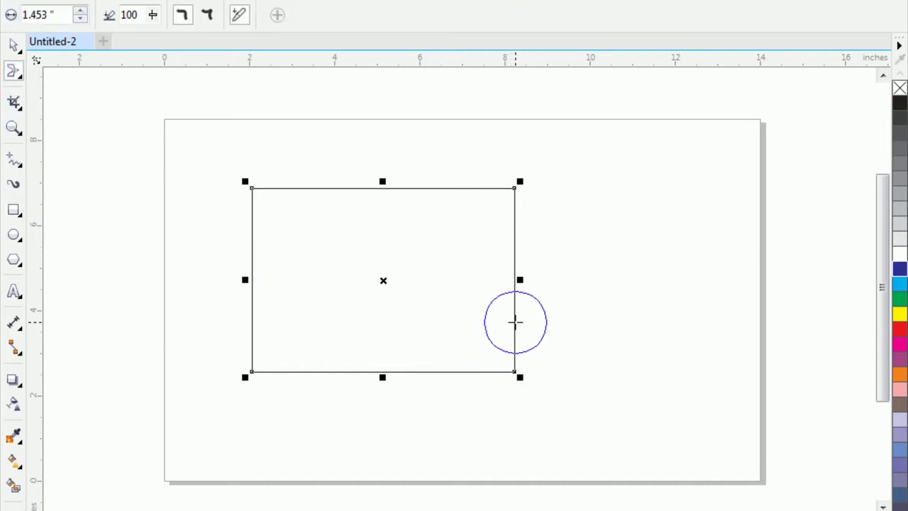
pyautogui.moveTo(515, 319)
pyautogui.mouseDown()
pyautogui.moveTo(606, 322)
pyautogui.moveTo(681, 394)
pyautogui.moveTo(740, 379)
pyautogui.moveTo(731, 381)
pyautogui.mouseUp()
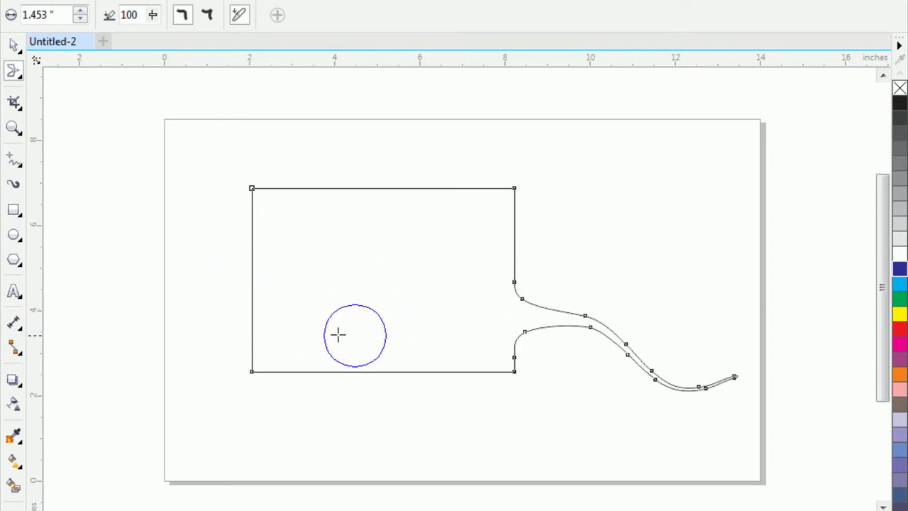
pyautogui.click(12, 45)
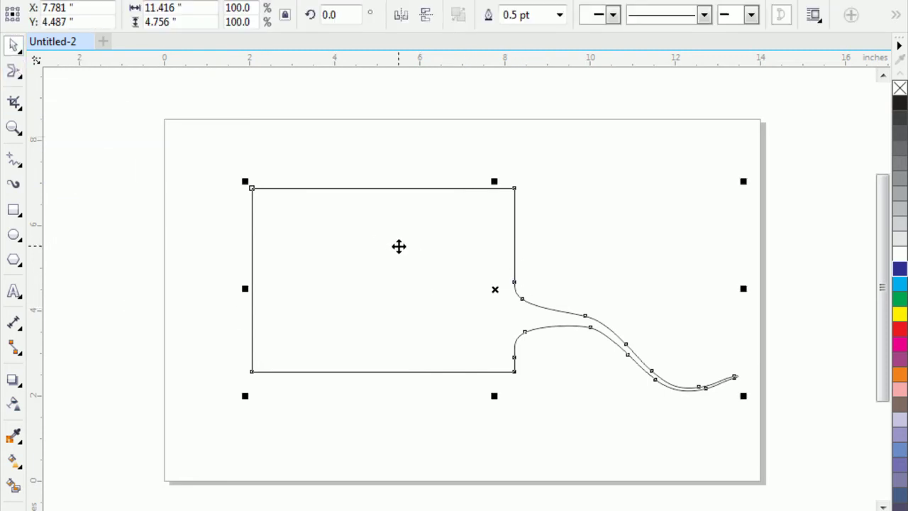
pyautogui.press('Delete')
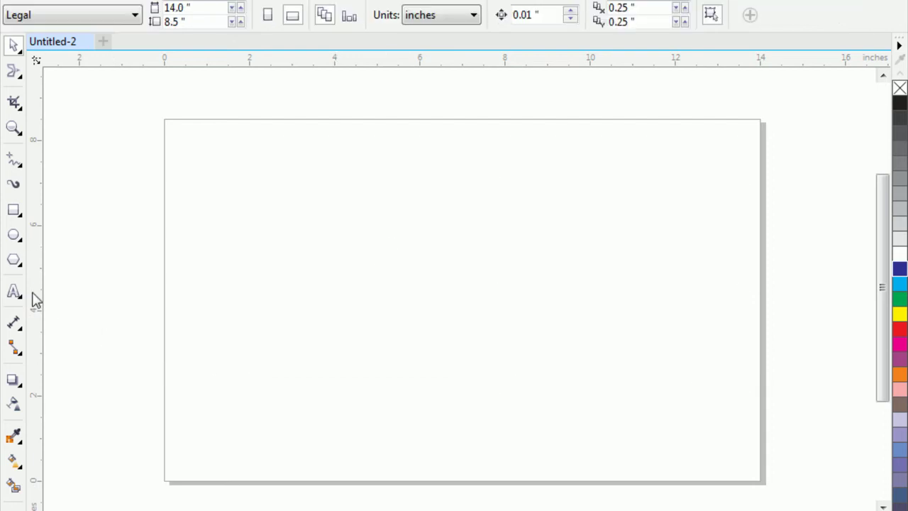
# Draw an ellipse about 5.58 by 5.19 inches and smear four notches inward around its outline to form a propeller shape.
pyautogui.click(14, 235)
pyautogui.moveTo(301, 193); pyautogui.dragTo(537, 414)
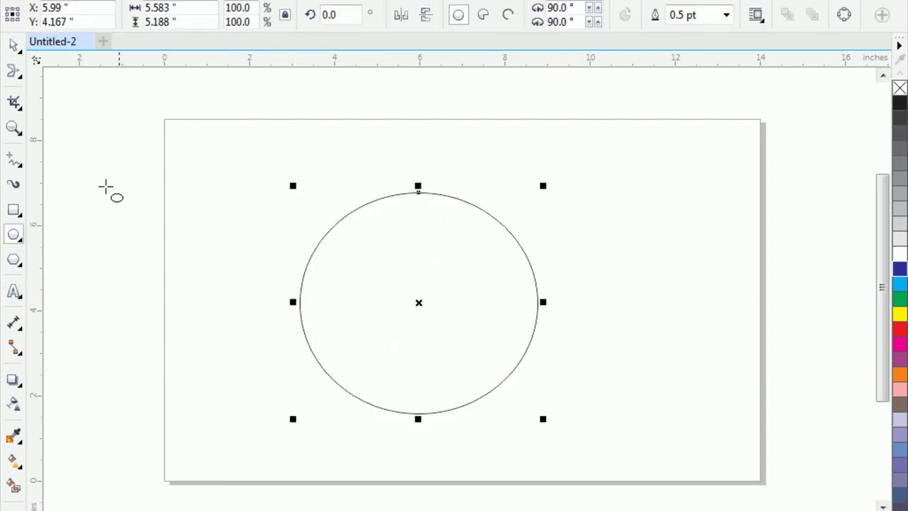
pyautogui.click(13, 70)
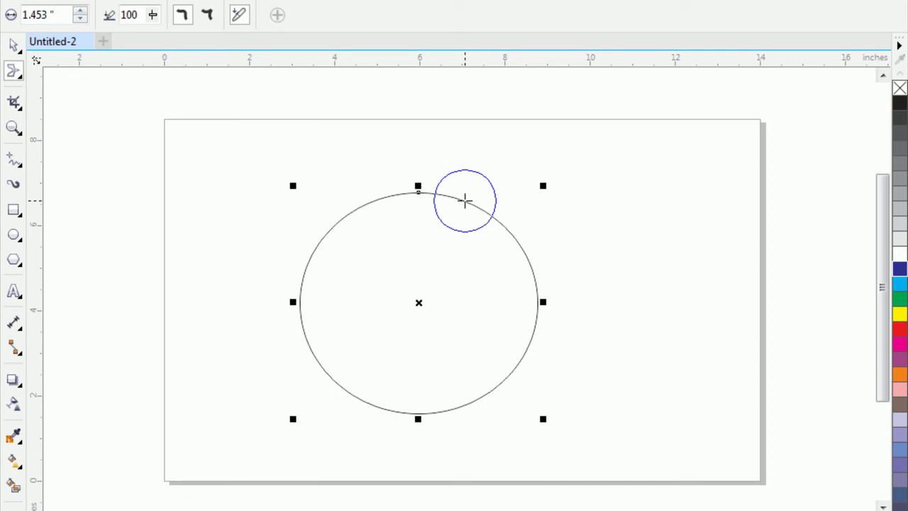
pyautogui.moveTo(464, 200)
pyautogui.mouseDown()
pyautogui.moveTo(448, 229)
pyautogui.moveTo(447, 258)
pyautogui.mouseUp()
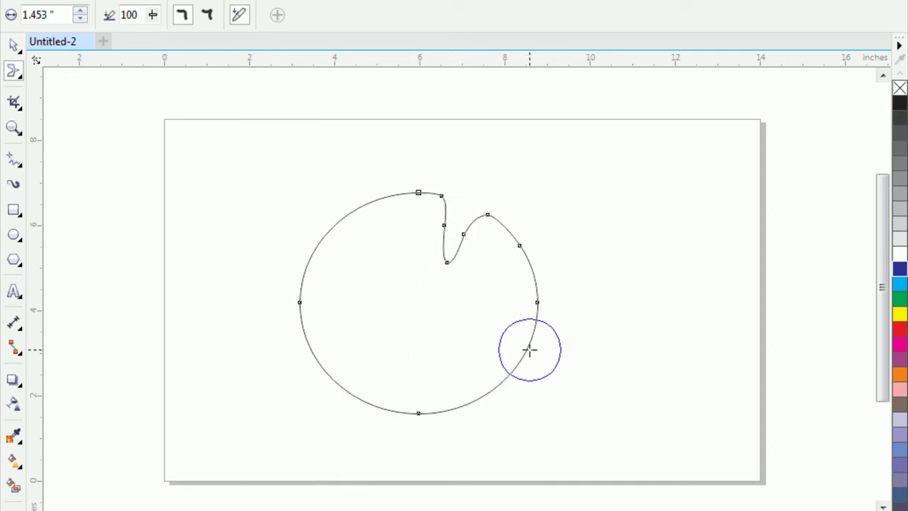
pyautogui.moveTo(531, 349); pyautogui.dragTo(448, 342)
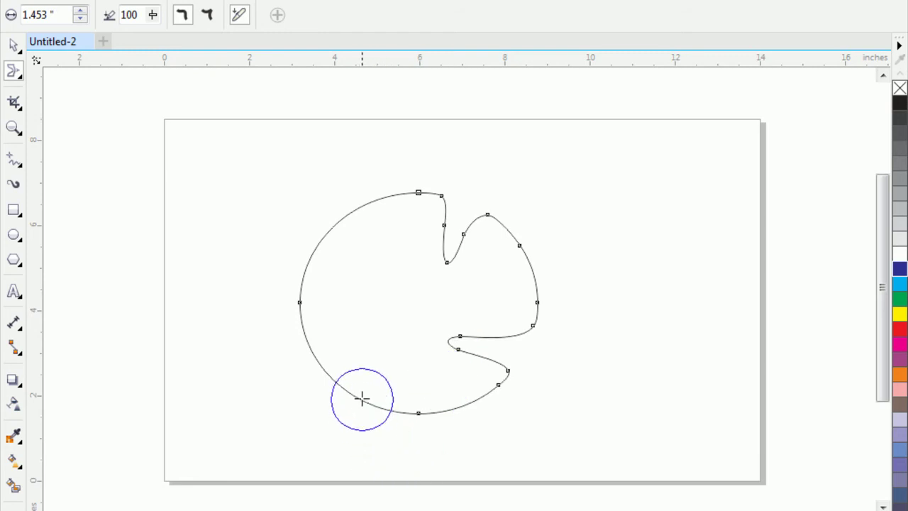
pyautogui.moveTo(361, 398); pyautogui.dragTo(399, 324)
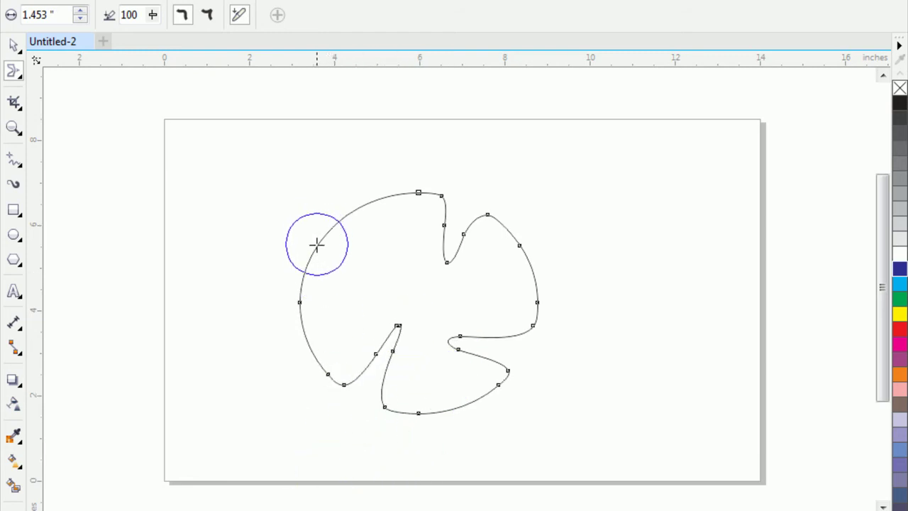
pyautogui.moveTo(308, 256); pyautogui.dragTo(391, 257)
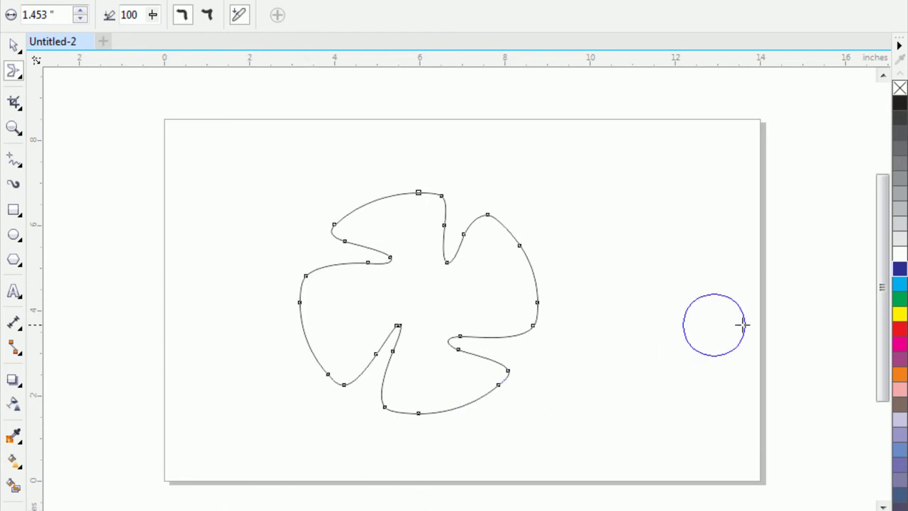
# Fill the propeller shape with dark blue and move it about 0.9 inches up the page.
pyautogui.click(899, 271)
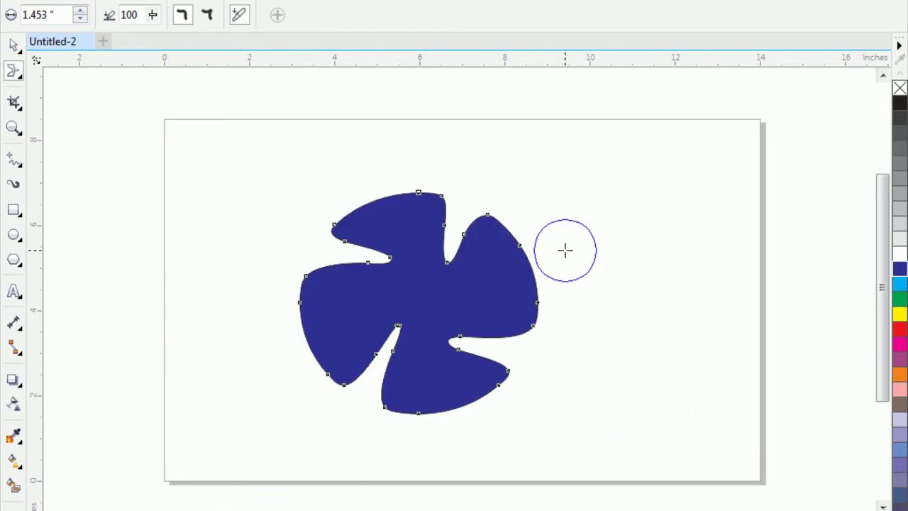
pyautogui.click(13, 46)
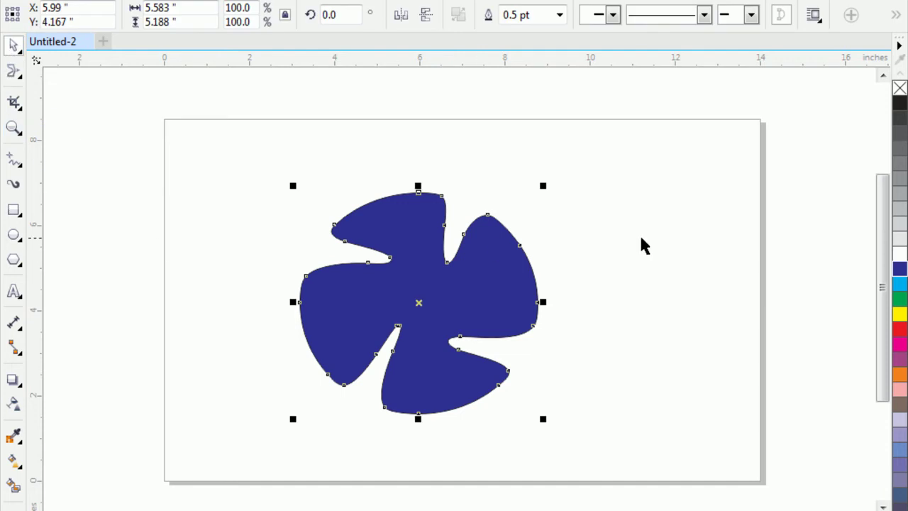
pyautogui.moveTo(479, 301); pyautogui.dragTo(486, 262)
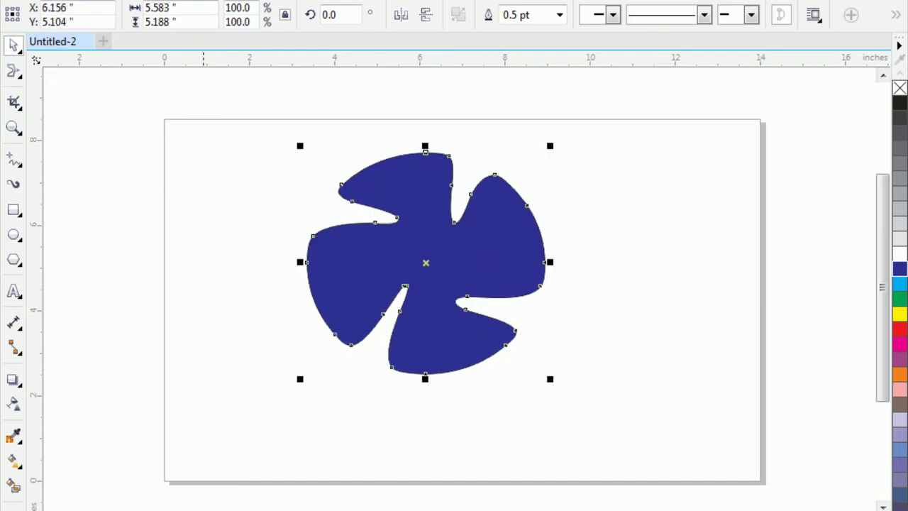
# Remove the propeller shape's fill and give it a magenta outline.
pyautogui.hotkey('shift', 'F9')
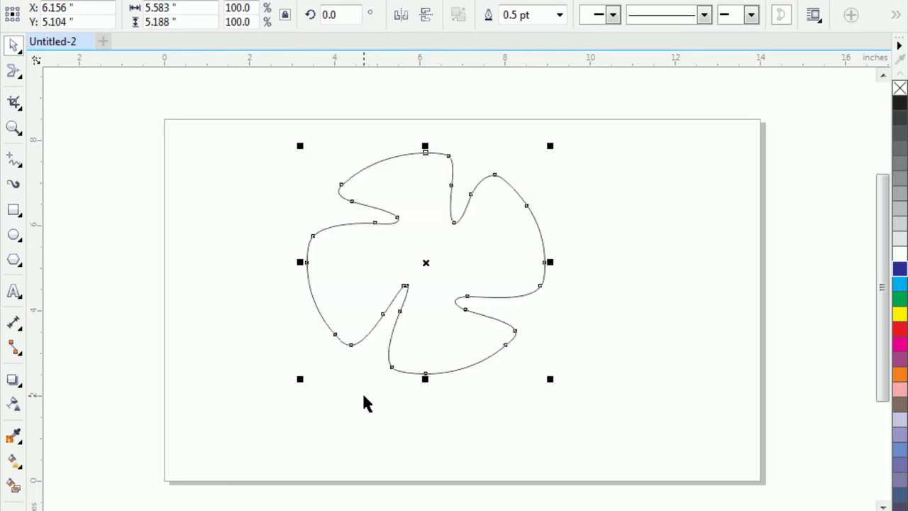
pyautogui.rightClick(900, 343)
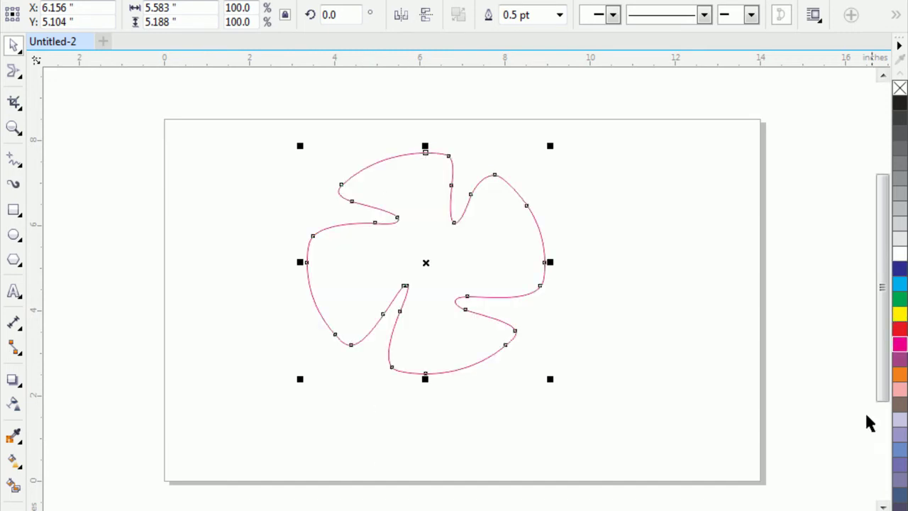
# Set the propeller's outline width to 2.0 pt and create a duplicate of it rotated by 6 degrees.
pyautogui.click(560, 15)
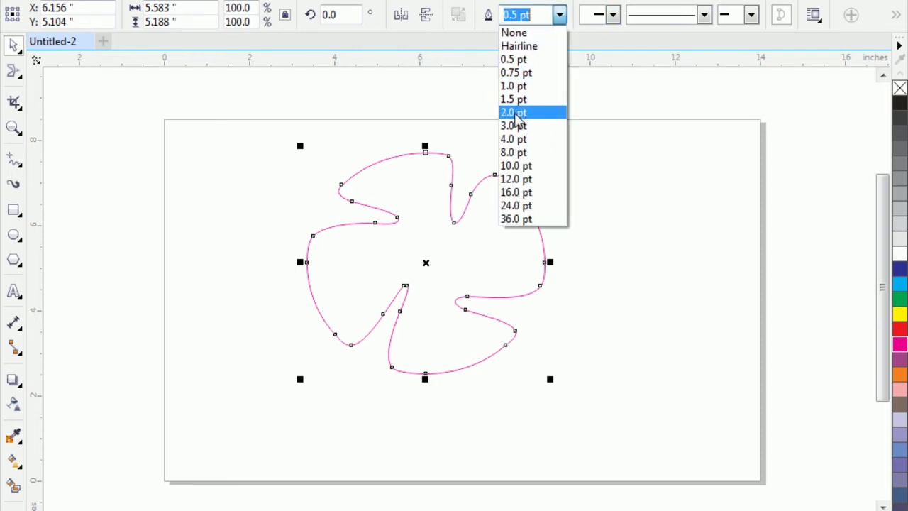
pyautogui.click(513, 112)
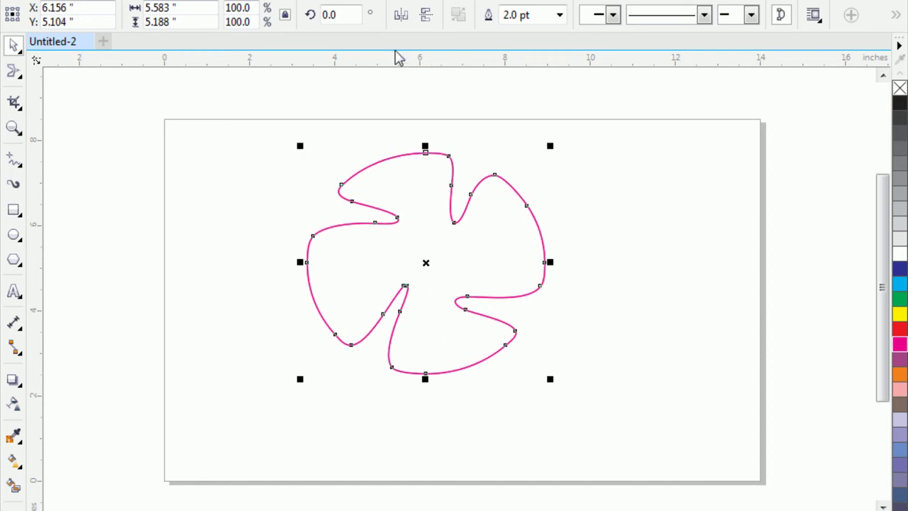
pyautogui.click(356, 15)
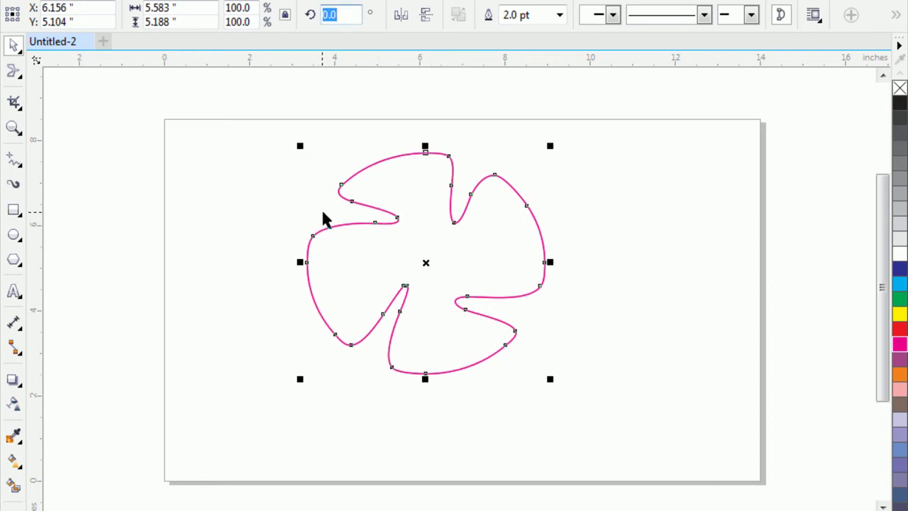
pyautogui.write('6')
pyautogui.press('Return')
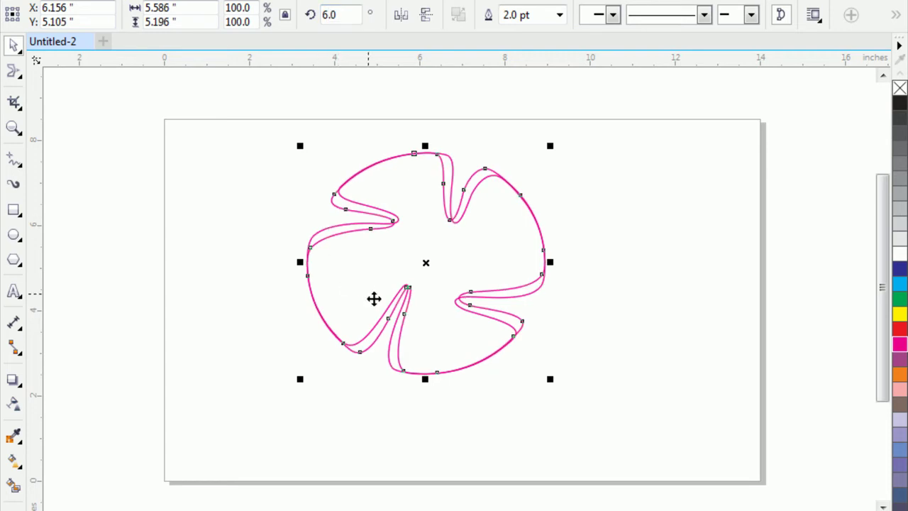
# Repeat the 6-degree rotated duplication of the propeller until the copies complete a full circular lattice pattern.
pyautogui.hotkey('ctrl', 'r')
pyautogui.hotkey('ctrl', 'r')
pyautogui.hotkey('ctrl', 'r')
pyautogui.hotkey('ctrl', 'r')
pyautogui.hotkey('ctrl', 'r')
pyautogui.hotkey('ctrl', 'r')
pyautogui.hotkey('ctrl', 'r')
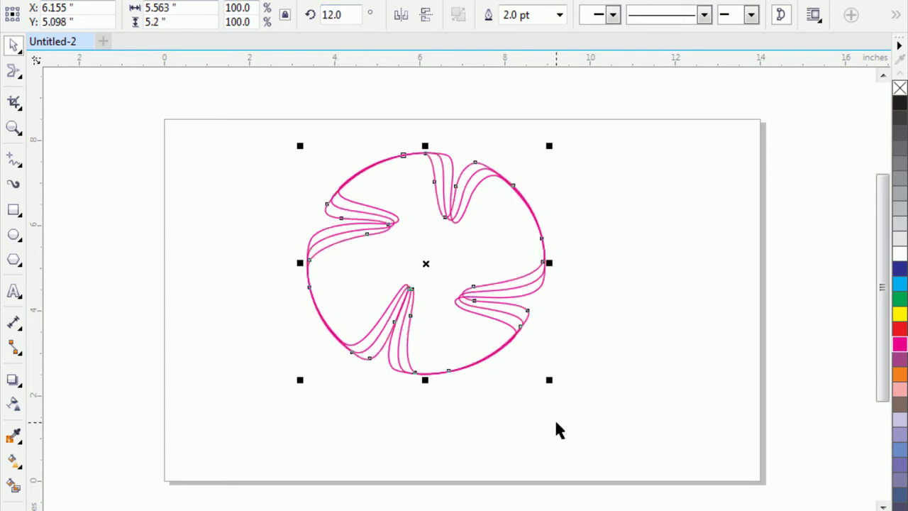
pyautogui.hotkey('ctrl', 'r')
pyautogui.hotkey('ctrl', 'r')
pyautogui.hotkey('ctrl', 'r')
pyautogui.hotkey('ctrl', 'r')
pyautogui.hotkey('ctrl', 'r')
pyautogui.hotkey('ctrl', 'r')
pyautogui.hotkey('ctrl', 'r')
pyautogui.hotkey('ctrl', 'r')
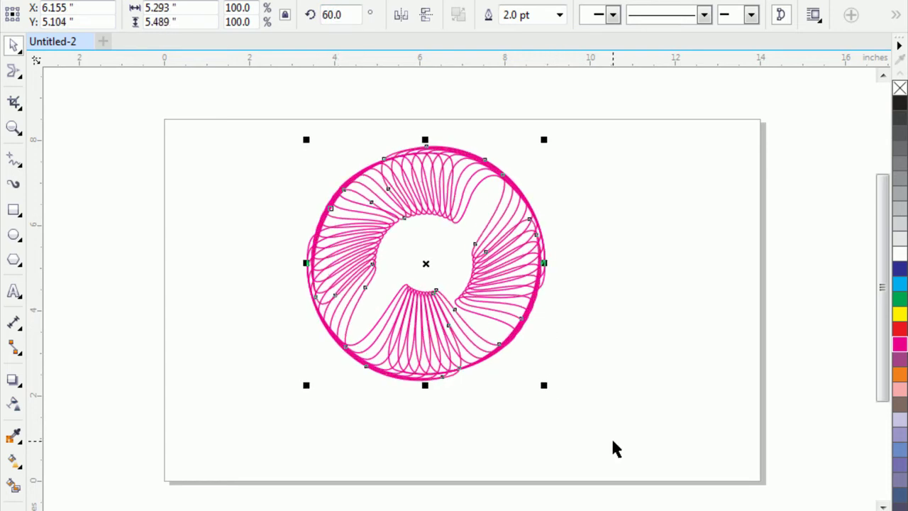
pyautogui.hotkey('ctrl', 'r')
pyautogui.hotkey('ctrl', 'r')
pyautogui.hotkey('ctrl', 'r')
pyautogui.hotkey('ctrl', 'r')
pyautogui.hotkey('ctrl', 'r')
pyautogui.hotkey('ctrl', 'r')
pyautogui.hotkey('ctrl', 'r')
pyautogui.hotkey('ctrl', 'r')
pyautogui.hotkey('ctrl', 'r')
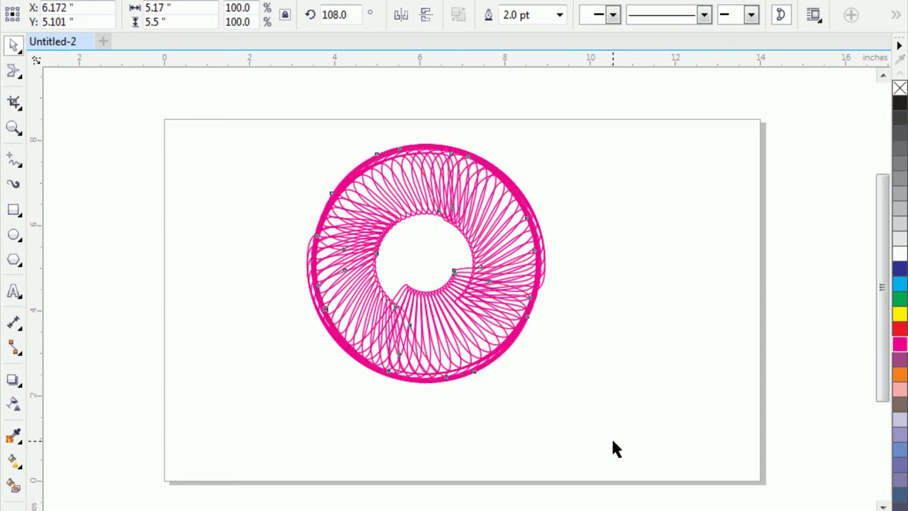
pyautogui.hotkey('ctrl', 'r')
pyautogui.hotkey('ctrl', 'r')
pyautogui.hotkey('ctrl', 'r')
pyautogui.hotkey('ctrl', 'r')
pyautogui.hotkey('ctrl', 'r')
pyautogui.hotkey('ctrl', 'r')
pyautogui.hotkey('ctrl', 'r')
pyautogui.hotkey('ctrl', 'r')
pyautogui.hotkey('ctrl', 'r')
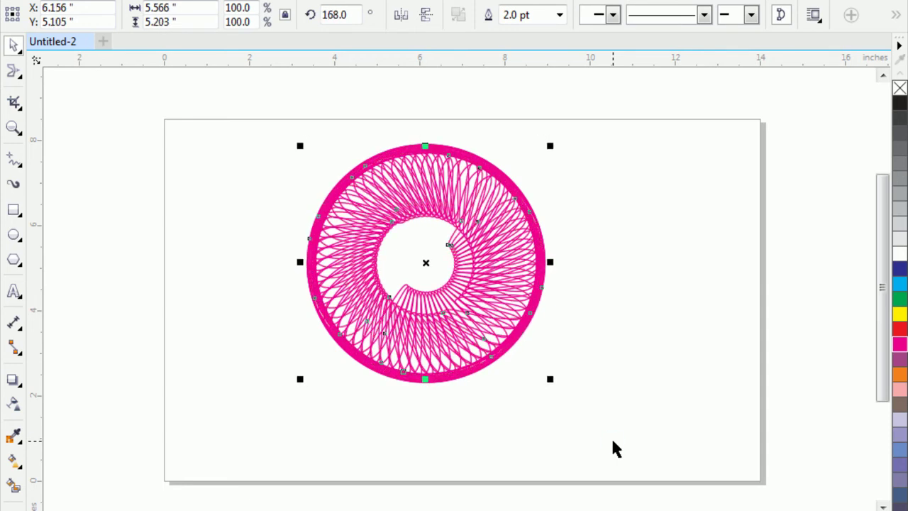
pyautogui.hotkey('ctrl', 'r')
pyautogui.hotkey('ctrl', 'r')
pyautogui.hotkey('ctrl', 'r')
pyautogui.hotkey('ctrl', 'r')
pyautogui.hotkey('ctrl', 'r')
pyautogui.hotkey('ctrl', 'r')
pyautogui.hotkey('ctrl', 'r')
pyautogui.hotkey('ctrl', 'r')
pyautogui.hotkey('ctrl', 'r')
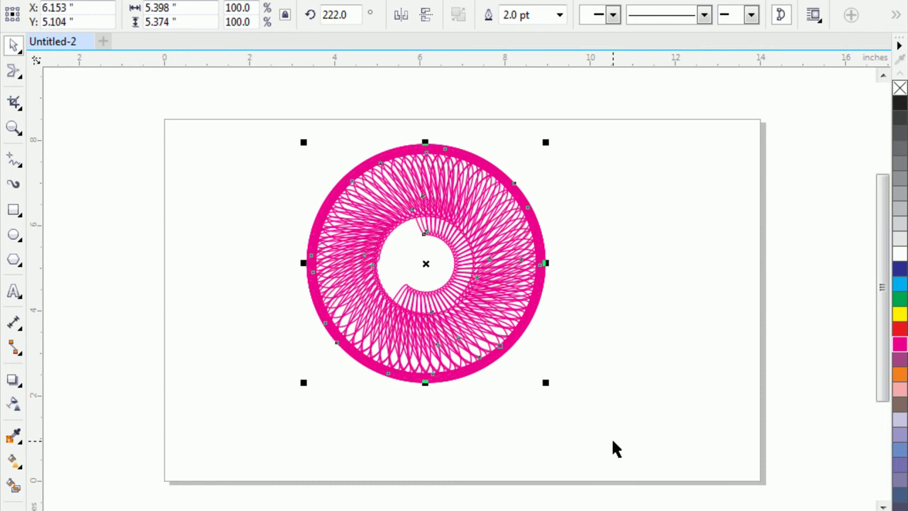
pyautogui.hotkey('ctrl', 'r')
pyautogui.hotkey('ctrl', 'r')
pyautogui.hotkey('ctrl', 'r')
pyautogui.hotkey('ctrl', 'r')
pyautogui.hotkey('ctrl', 'r')
pyautogui.hotkey('ctrl', 'r')
pyautogui.hotkey('ctrl', 'r')
pyautogui.hotkey('ctrl', 'r')
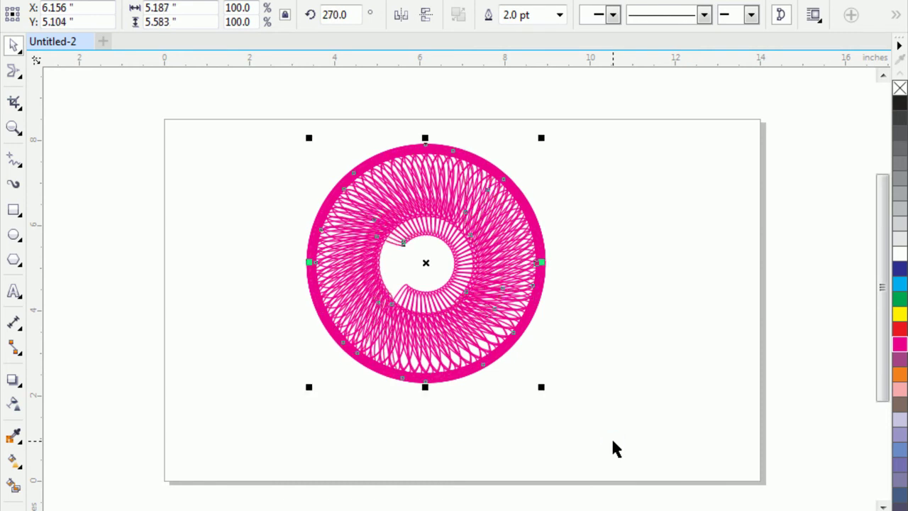
pyautogui.hotkey('ctrl', 'r')
pyautogui.hotkey('ctrl', 'r')
pyautogui.hotkey('ctrl', 'r')
pyautogui.hotkey('ctrl', 'r')
pyautogui.hotkey('ctrl', 'r')
pyautogui.hotkey('ctrl', 'r')
pyautogui.hotkey('ctrl', 'r')
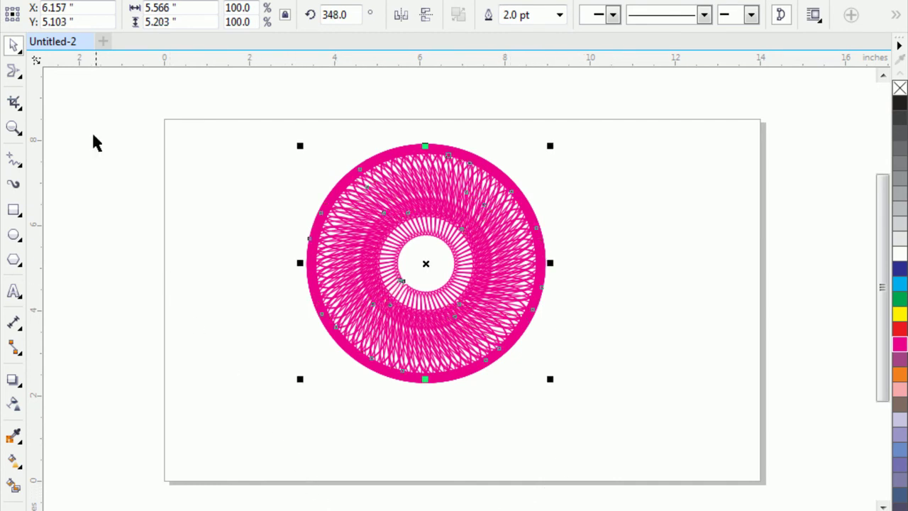
# Combine all the rotated copies into a single curve and move it to about X 3.45, Y 4.35 inches.
pyautogui.click(15, 45)
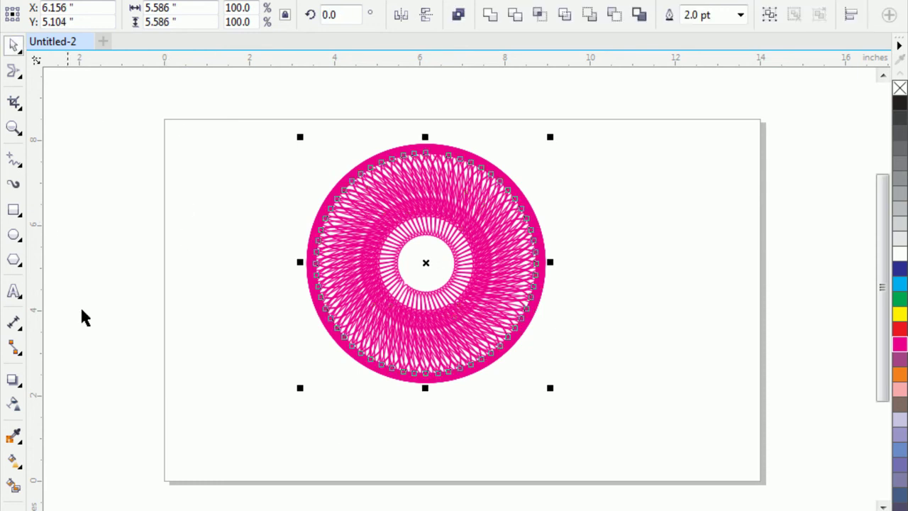
pyautogui.click(663, 426)
pyautogui.moveTo(511, 237); pyautogui.dragTo(708, 268)
pyautogui.moveTo(482, 241); pyautogui.dragTo(367, 274)
pyautogui.click(558, 328)
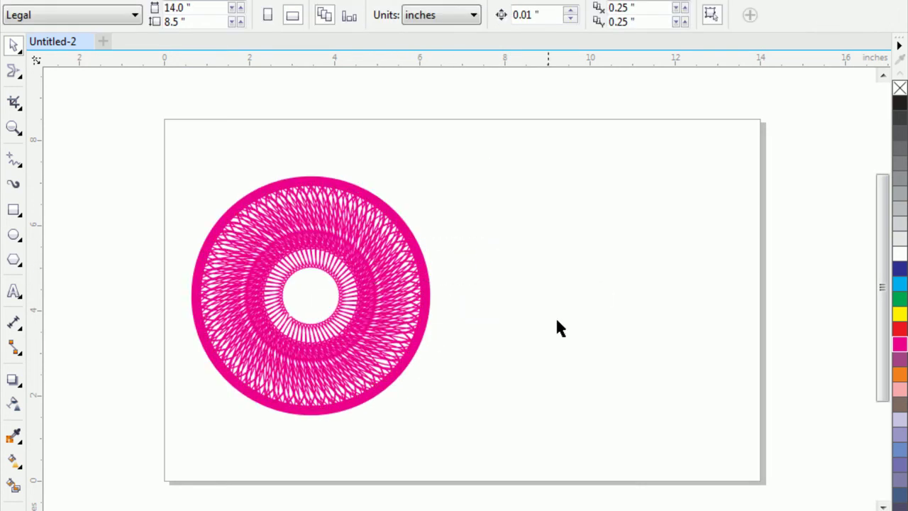
# Thin the combined pattern's outline to 0.75 pt and finally to 0.5 pt.
pyautogui.click(391, 328)
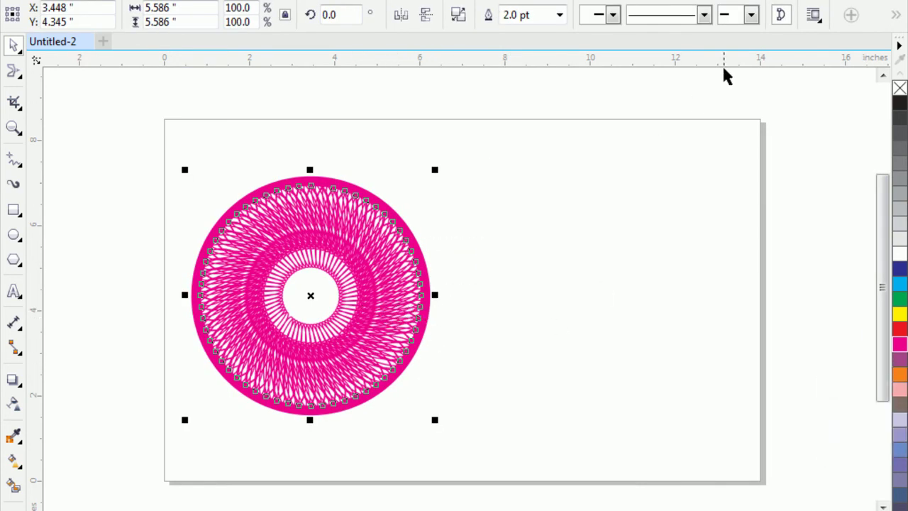
pyautogui.click(560, 15)
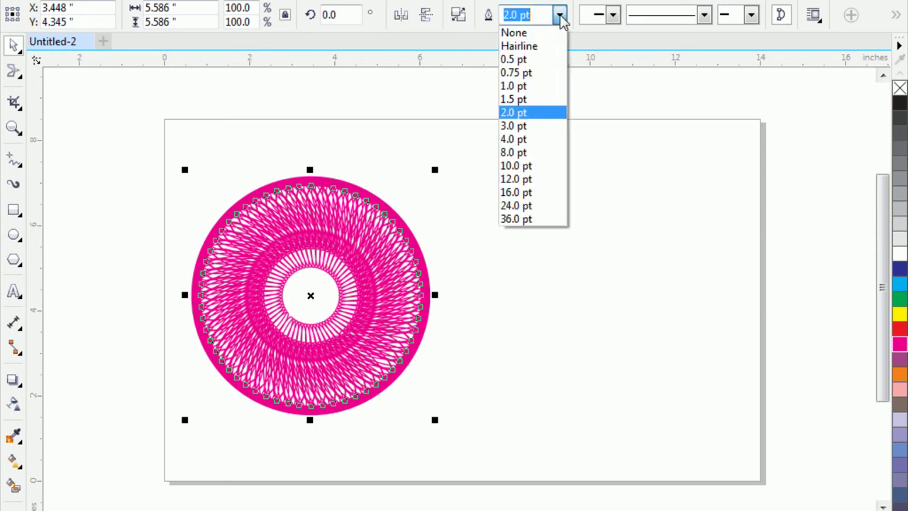
pyautogui.click(534, 78)
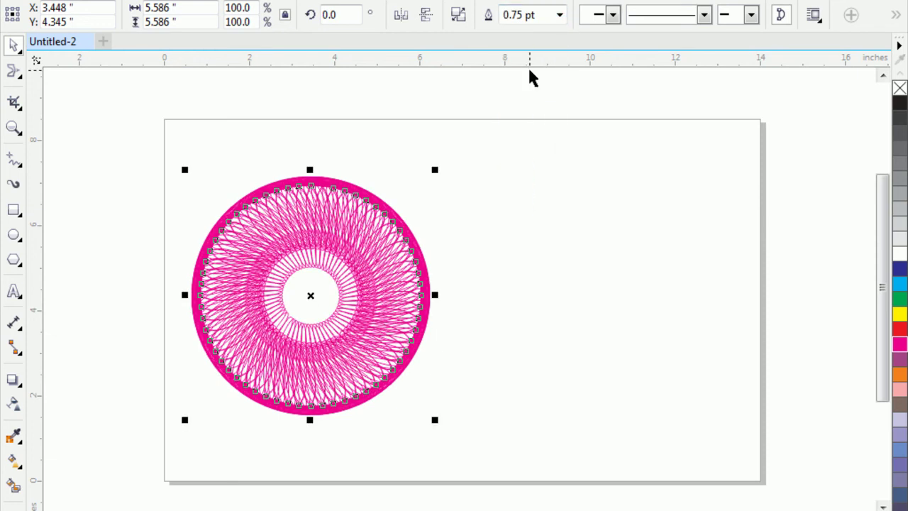
pyautogui.click(558, 17)
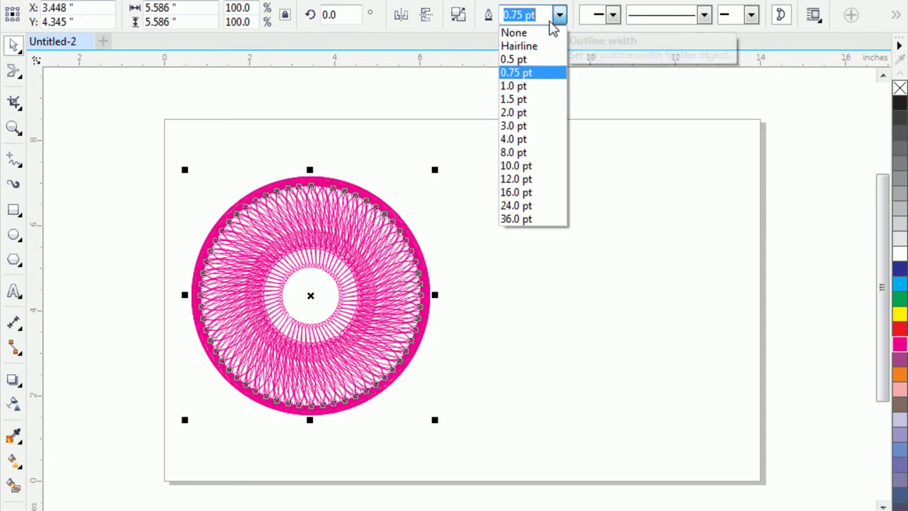
pyautogui.click(524, 60)
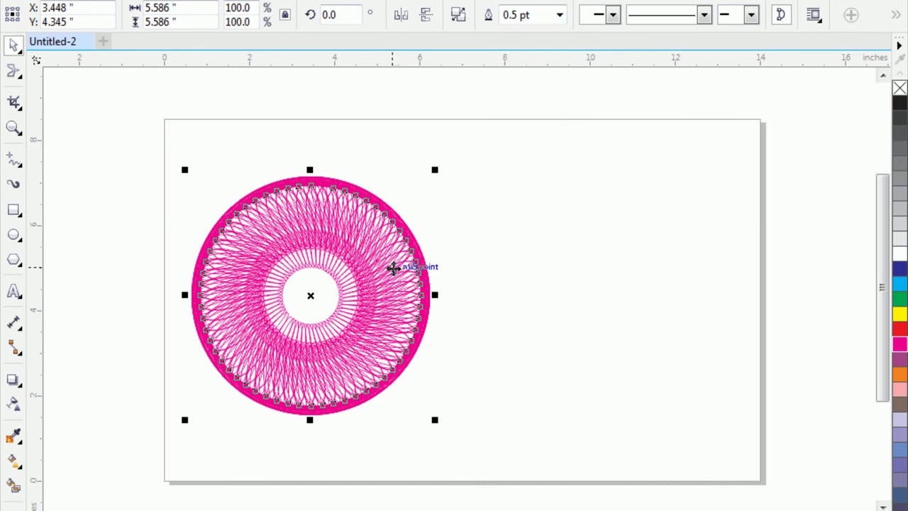
# Move the pattern to about X 6.02, Y 4.99 inches and fill it with Cyan.
pyautogui.click(447, 306)
pyautogui.moveTo(428, 297); pyautogui.dragTo(538, 270)
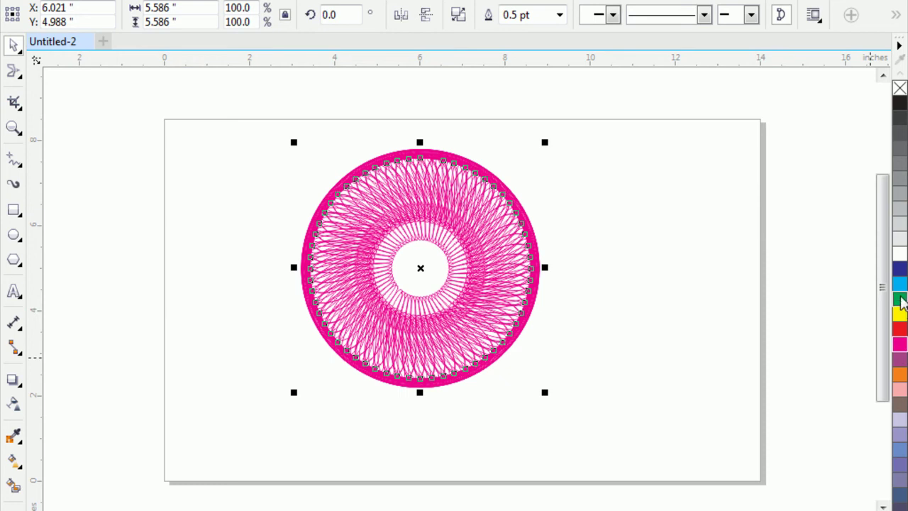
pyautogui.click(899, 284)
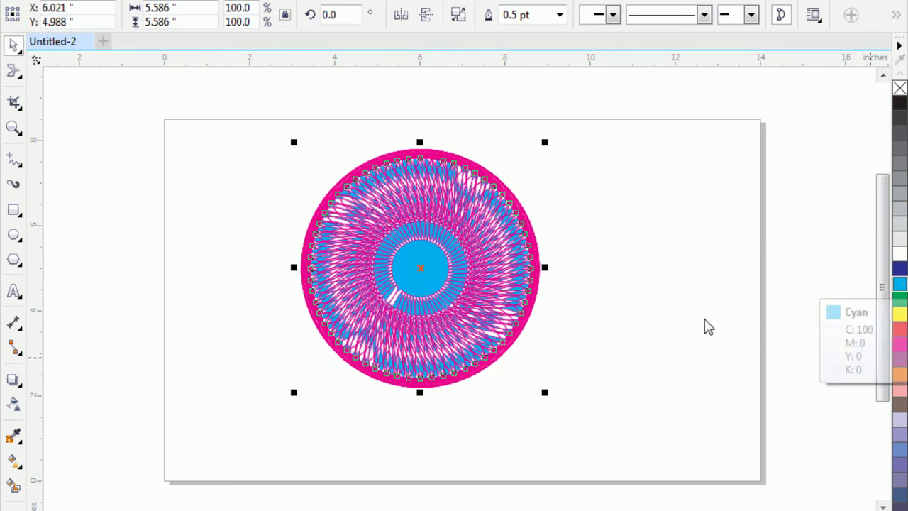
# Move the cyan-filled pattern to about X 5.86, Y 4.74 inches and delete it from the page.
pyautogui.click(547, 284)
pyautogui.moveTo(495, 255); pyautogui.dragTo(378, 314)
pyautogui.hotkey('ctrl', 'z')
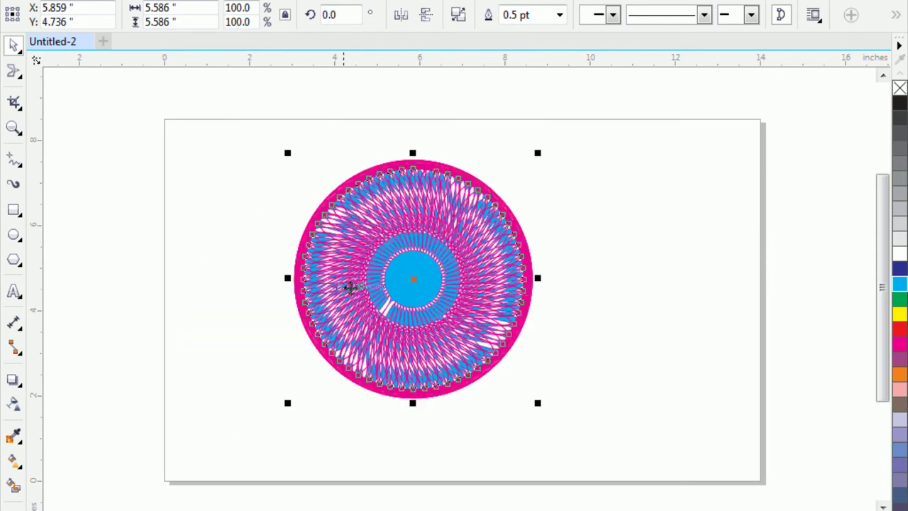
pyautogui.hotkey('ctrl', 'z')
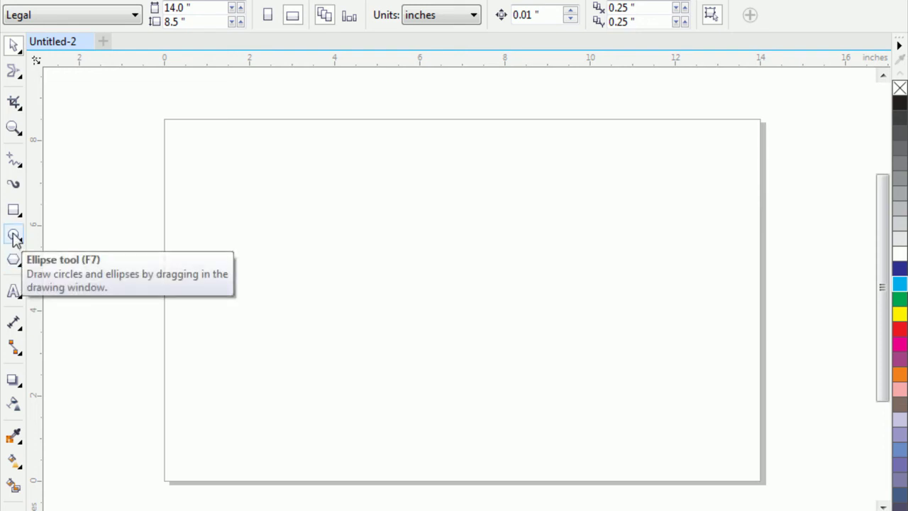
pyautogui.click(20, 74)
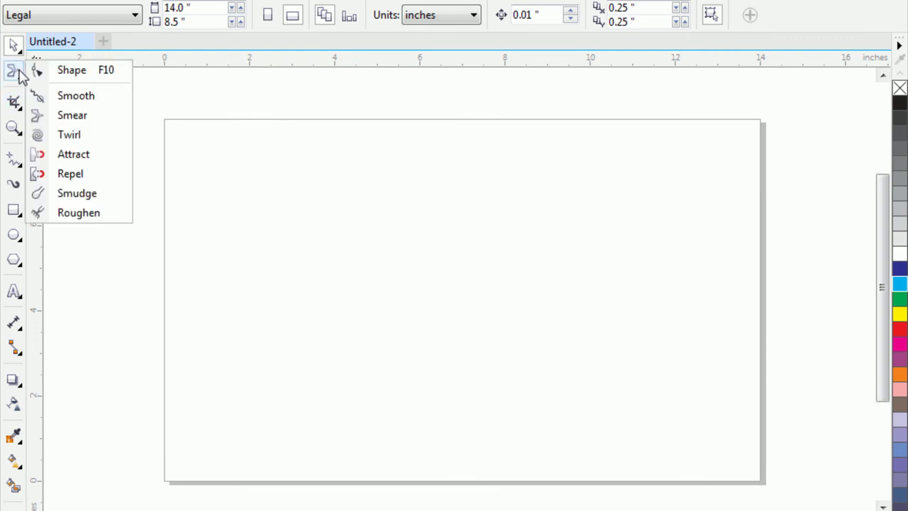
pyautogui.click(44, 95)
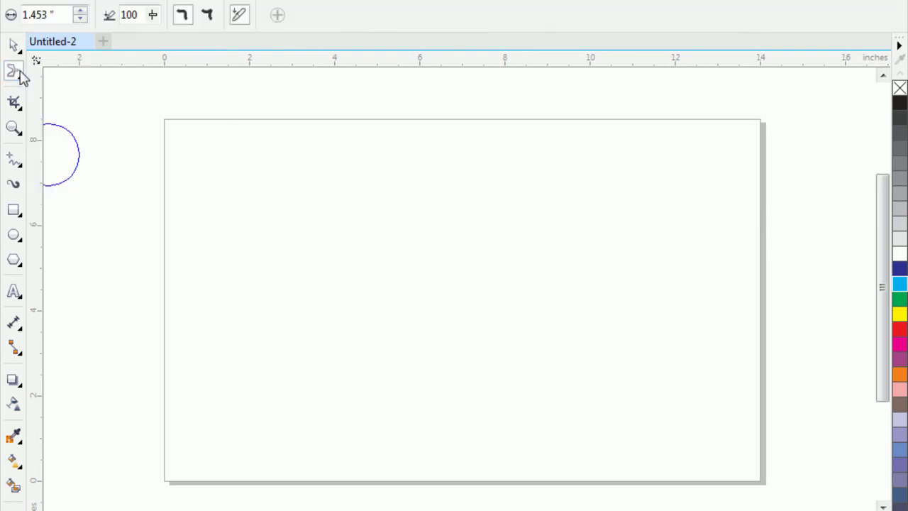
pyautogui.click(13, 45)
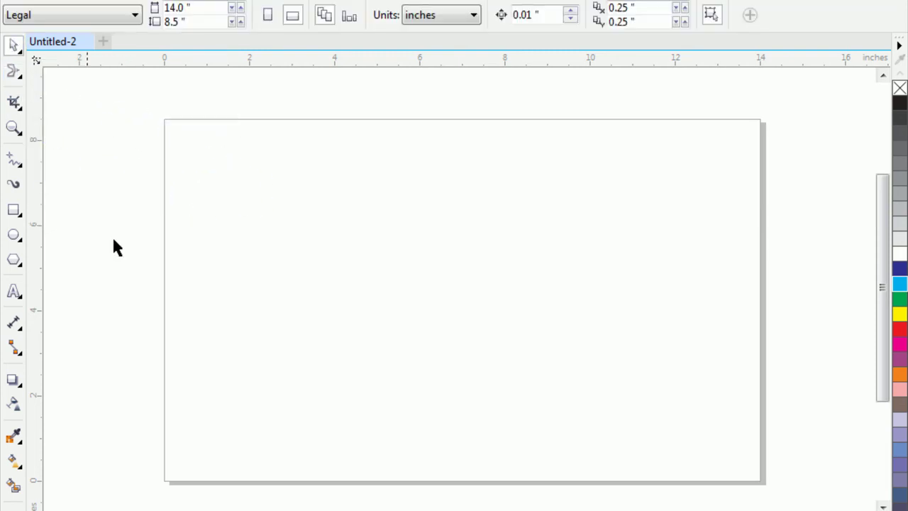